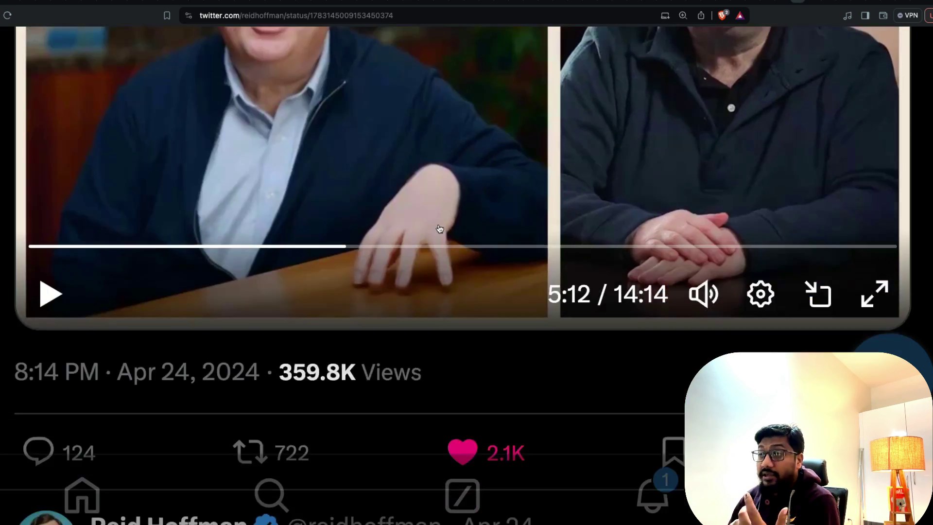
scroll(438, 229, up, 3)
scroll(439, 229, down, 3)
scroll(439, 227, up, 2)
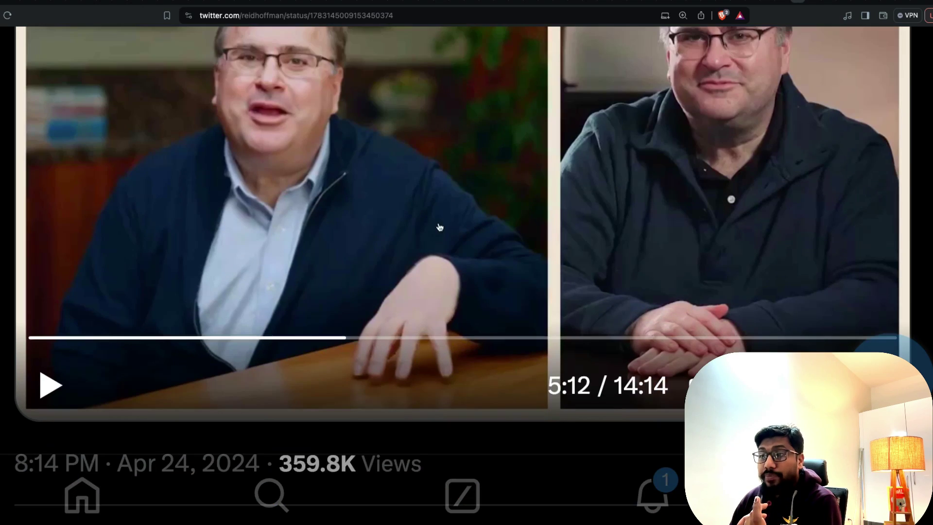
Resume Reid Hoffman's AI-avatar interview video from 5:12.
click(50, 385)
scroll(267, 344, up, 2)
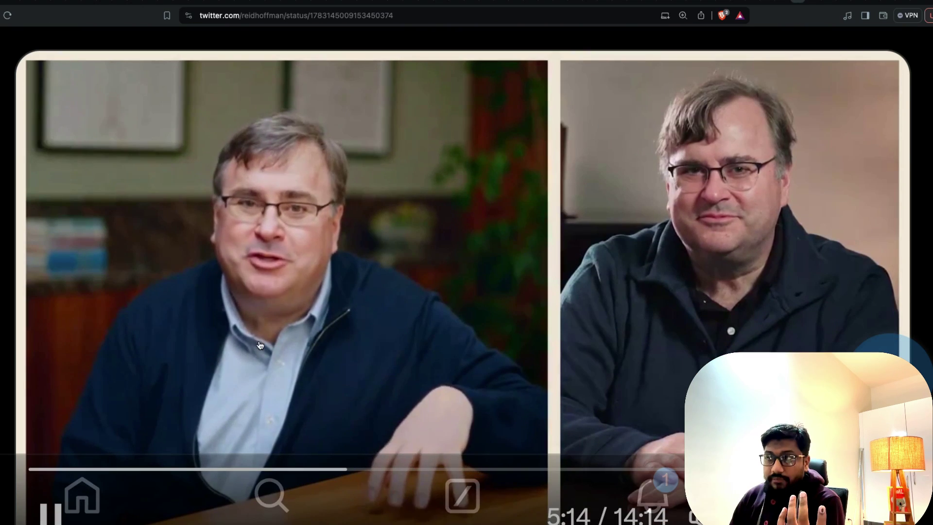
scroll(268, 344, down, 1)
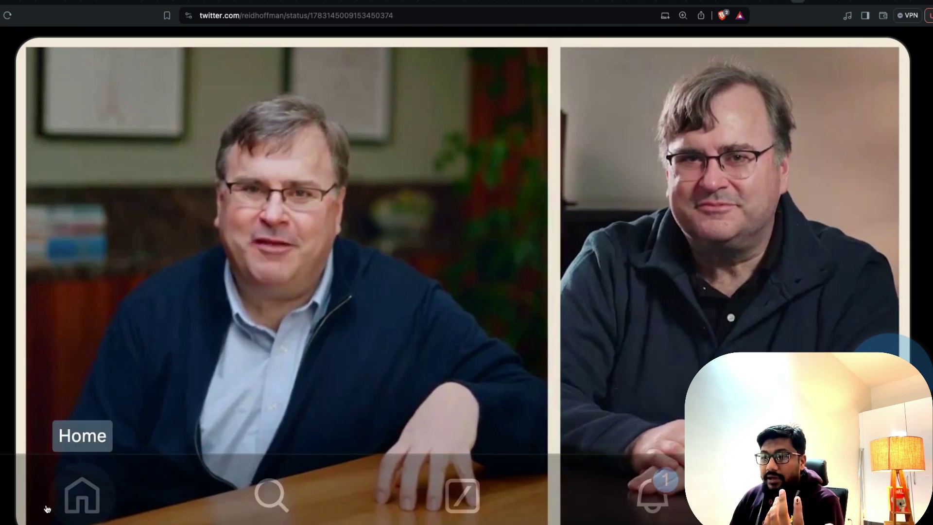
Visit the home feed, return to the post, then play and pause its avatar video.
click(73, 501)
key(alt+Left)
click(298, 300)
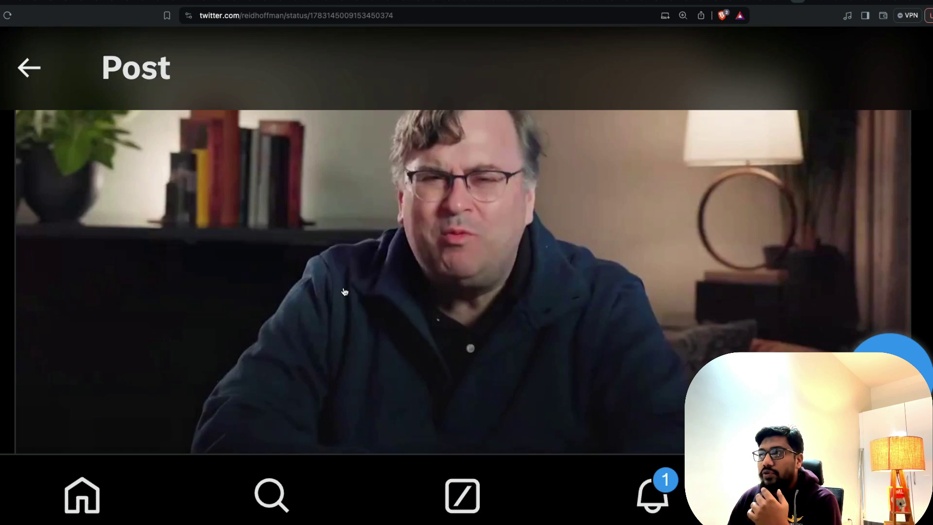
scroll(83, 350, down, 1)
click(123, 360)
scroll(124, 360, up, 3)
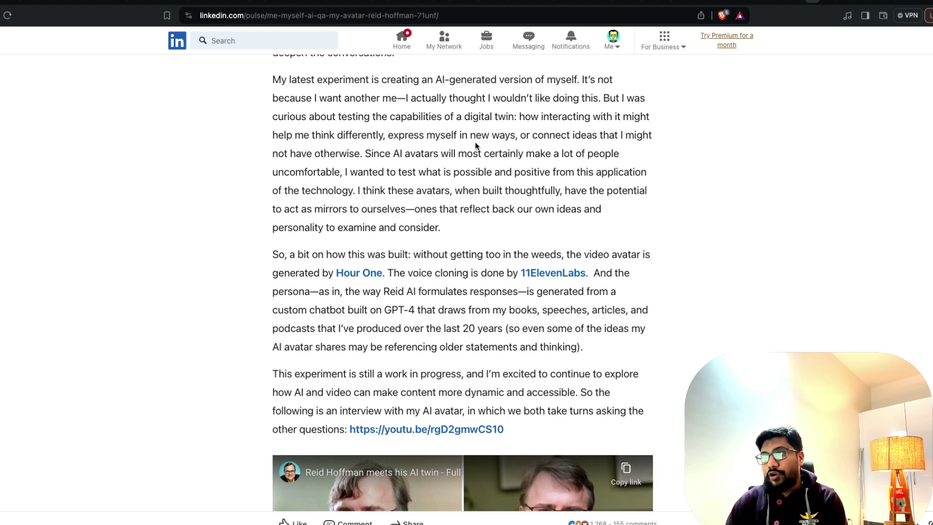
scroll(444, 213, down, 1)
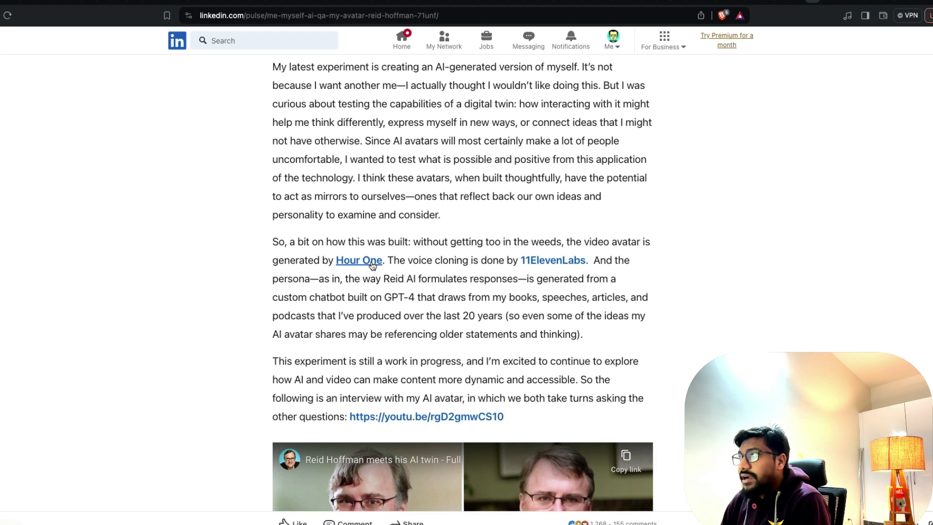
click(813, 4)
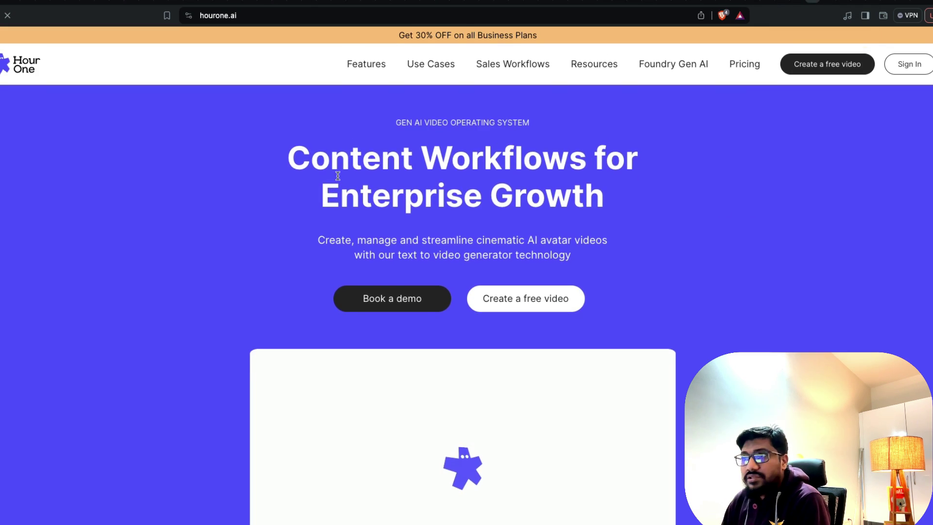
scroll(448, 188, down, 2)
scroll(448, 190, down, 4)
scroll(448, 190, up, 6)
scroll(448, 190, down, 10)
scroll(418, 179, down, 1)
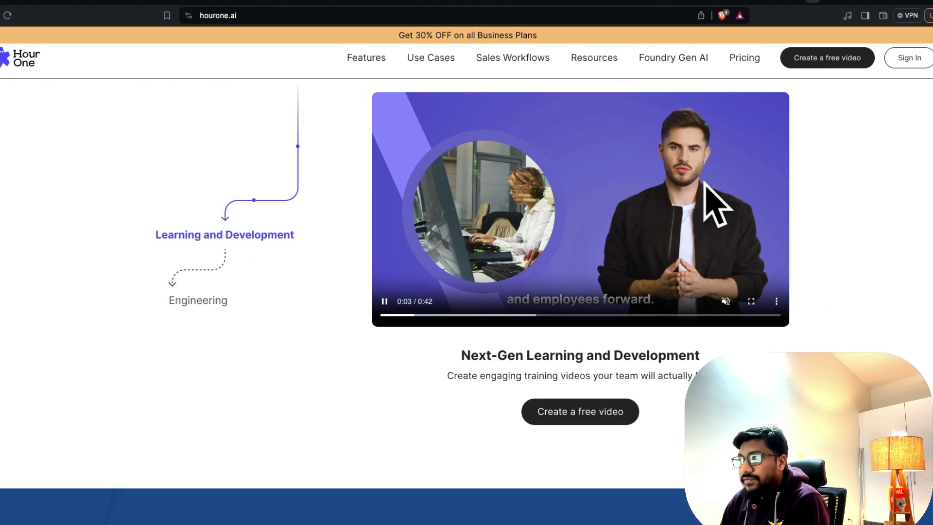
key(ctrl+Tab)
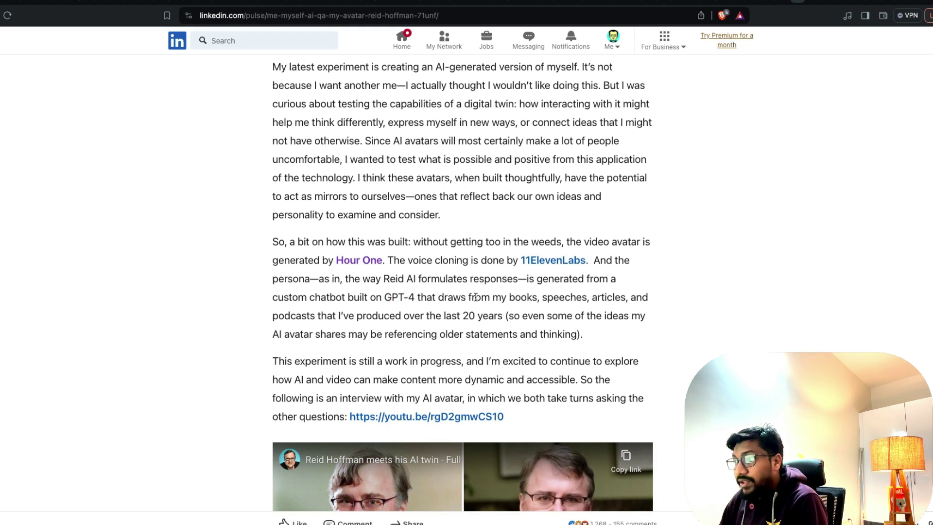
Highlight 'books, speeches, articles' in the LinkedIn article.
drag(510, 299, 627, 300)
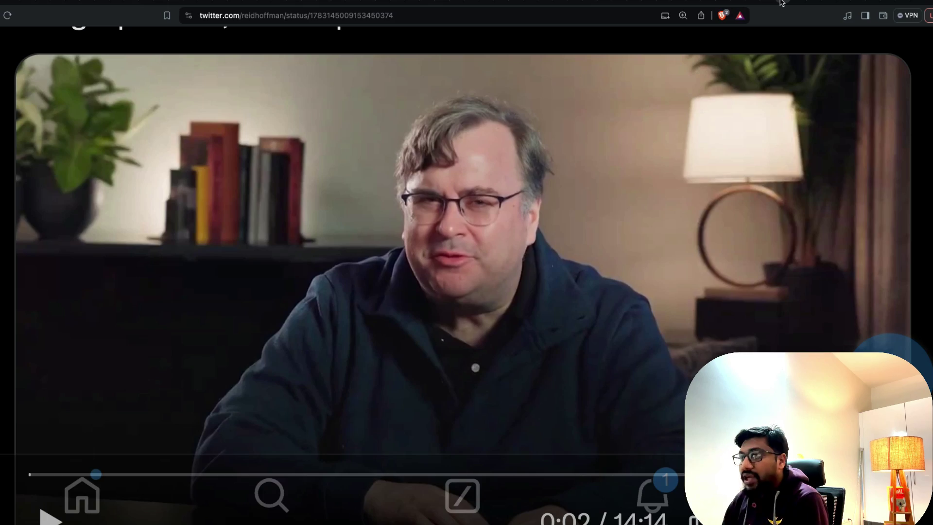
scroll(494, 262, down, 2)
scroll(494, 262, down, 2)
scroll(494, 261, down, 3)
scroll(494, 262, down, 3)
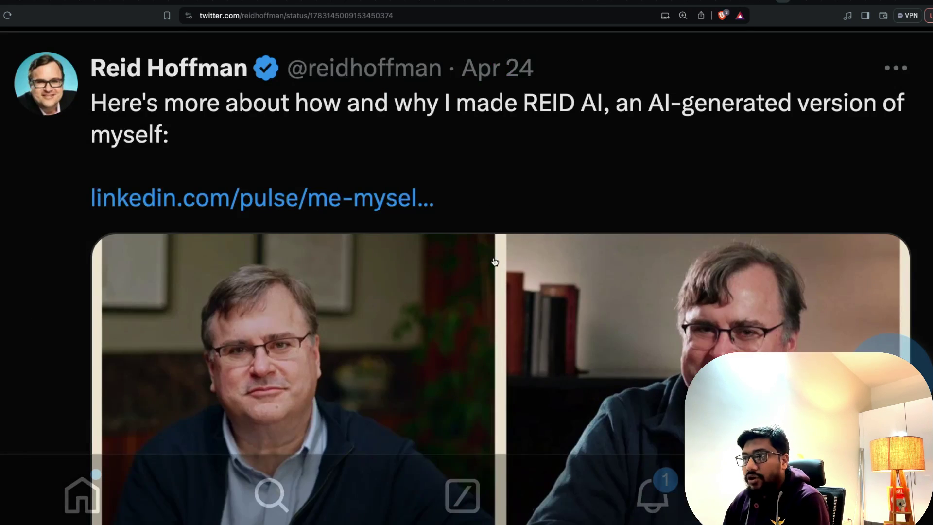
scroll(494, 262, down, 3)
scroll(495, 262, down, 1)
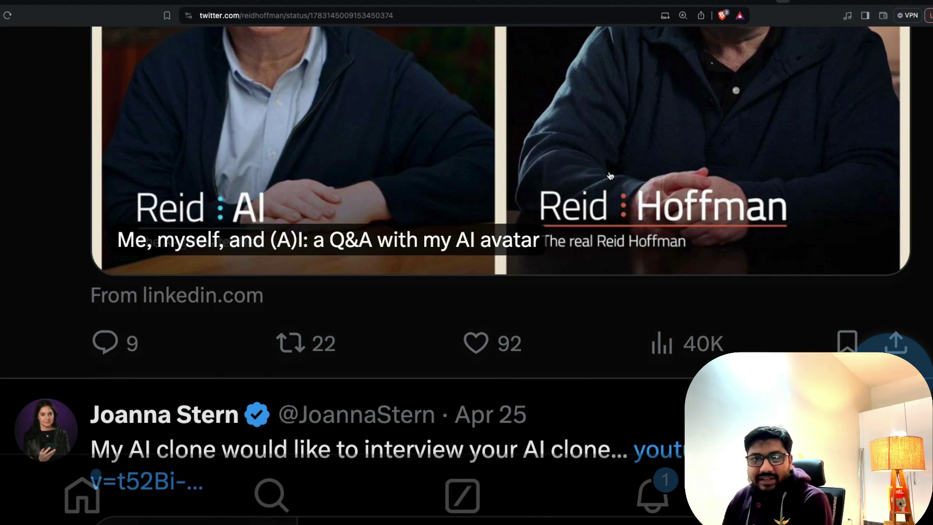
scroll(610, 176, up, 3)
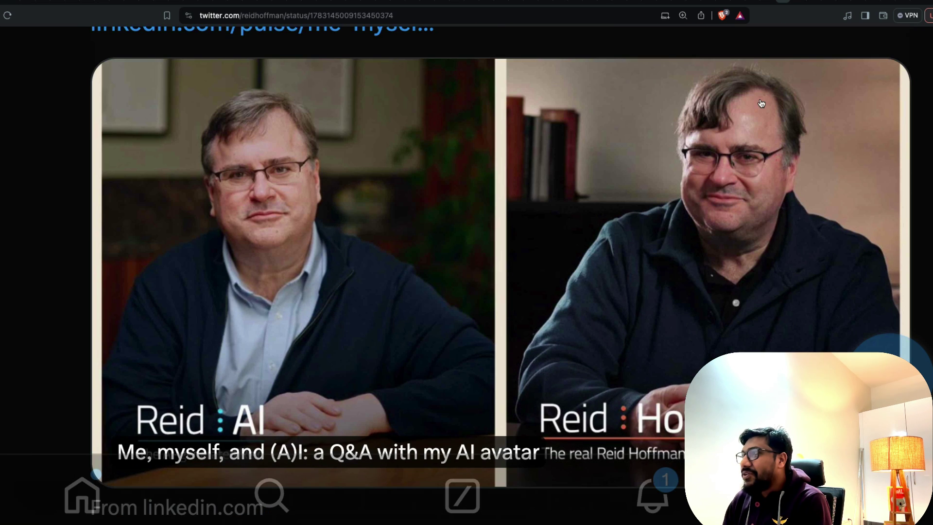
Switch from the avatar tweet to the Snowflake Arctic blog tab.
click(833, 5)
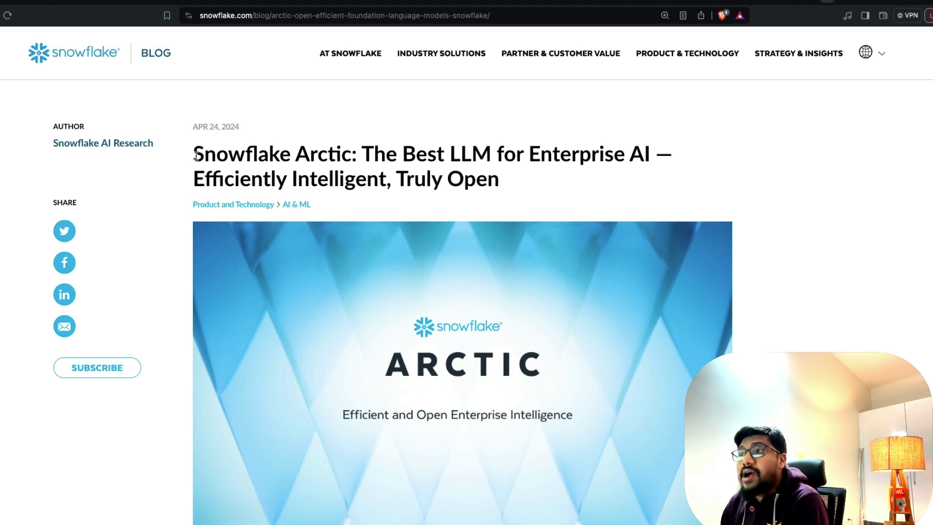
Highlight 'Snowflake Arctic' in the blog post's title.
drag(188, 155, 352, 153)
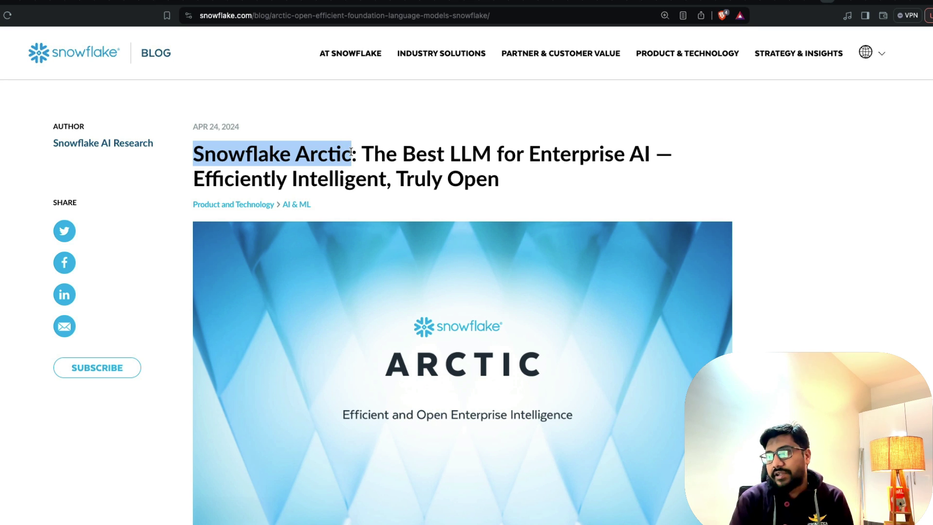
scroll(353, 152, down, 5)
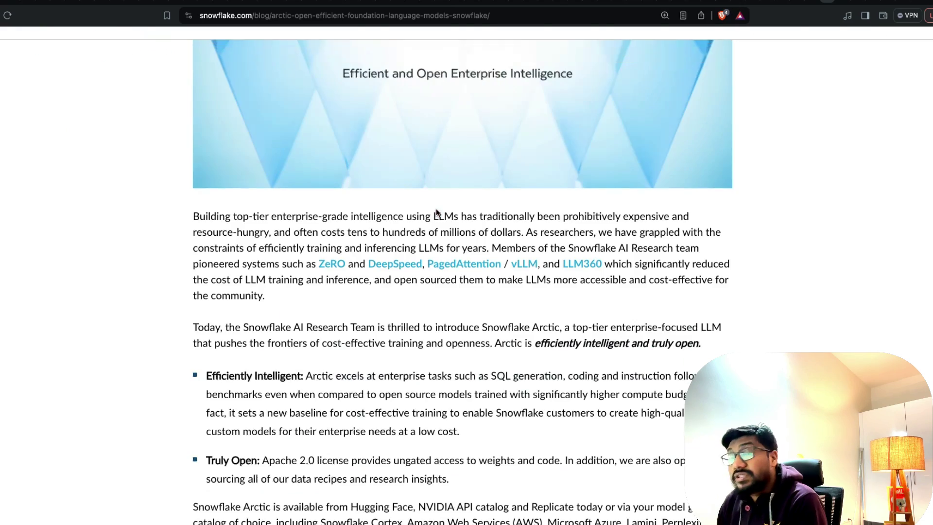
scroll(436, 212, down, 1)
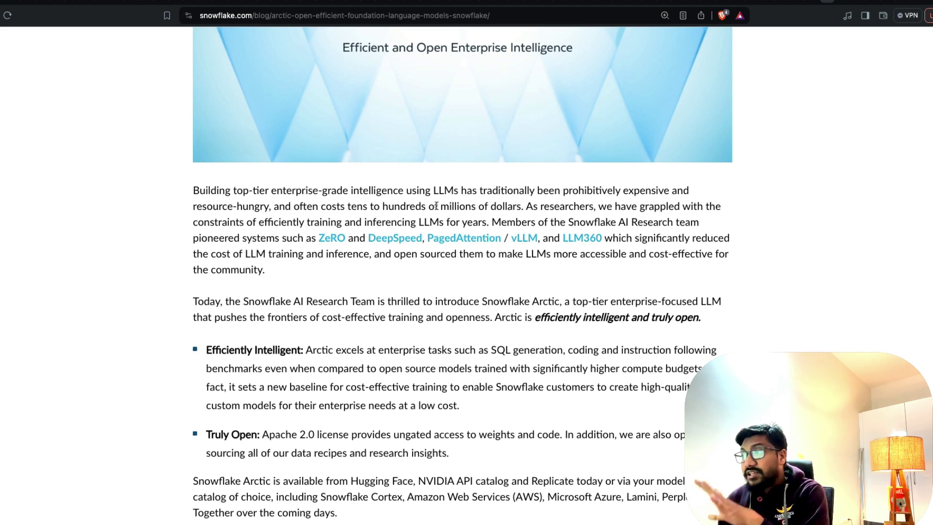
scroll(434, 206, down, 3)
scroll(436, 208, down, 4)
scroll(436, 210, up, 4)
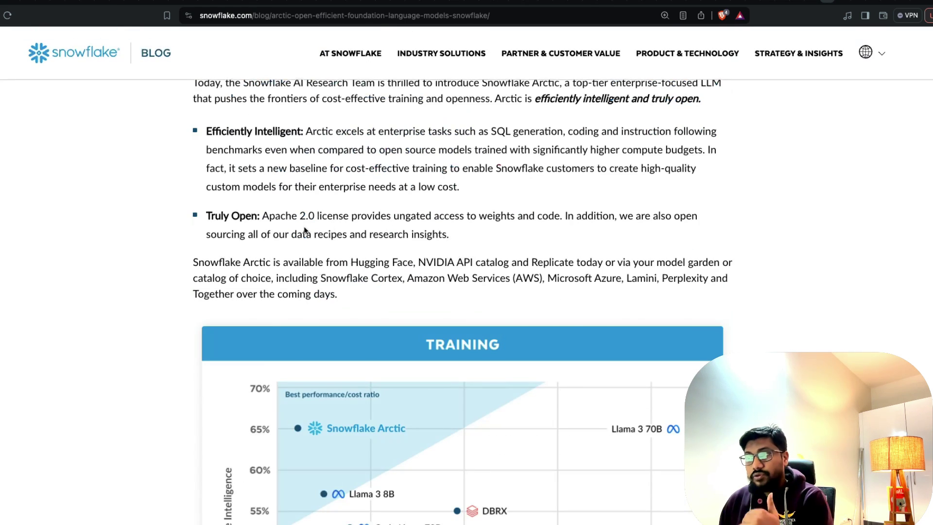
Highlight 'Apache 2.0 license', then 'data recipes and research insights.'.
mouse_move(263, 216)
mouse_down()
mouse_move(392, 214)
mouse_move(348, 217)
mouse_up()
click(371, 221)
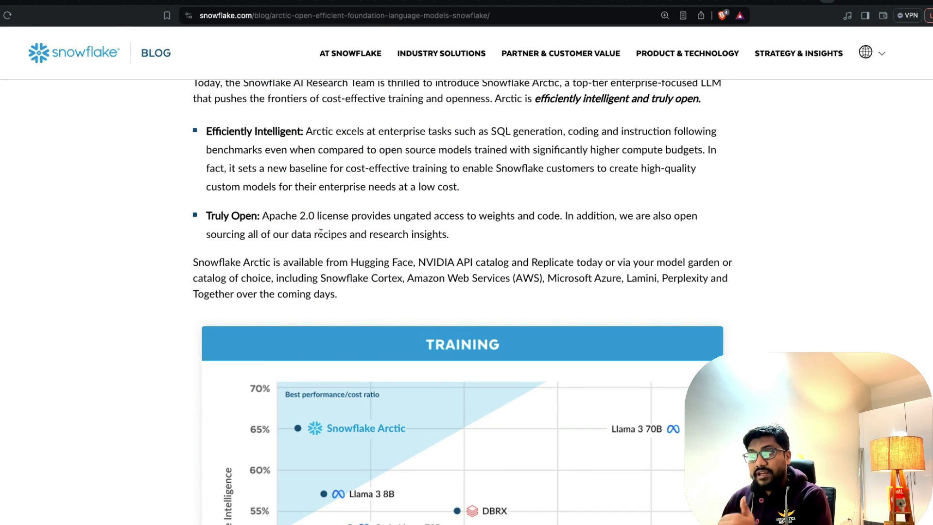
drag(282, 237, 459, 234)
scroll(459, 234, up, 1)
scroll(458, 234, up, 4)
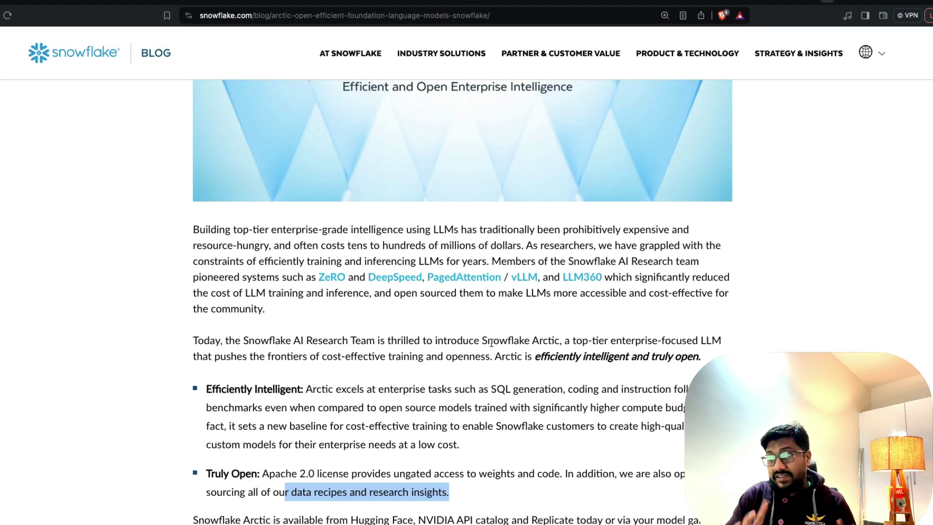
scroll(492, 342, down, 5)
scroll(492, 343, down, 3)
scroll(492, 342, down, 3)
scroll(492, 343, up, 4)
scroll(493, 342, down, 5)
scroll(492, 343, down, 3)
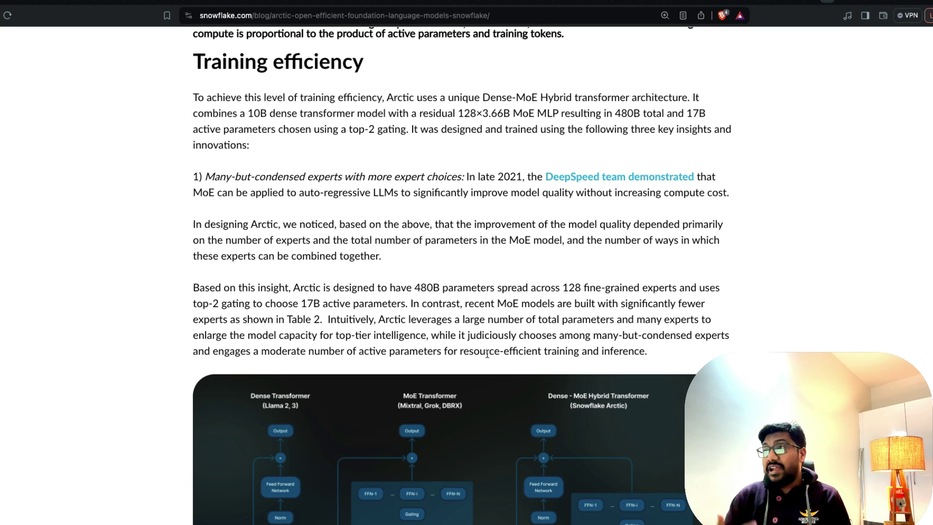
scroll(503, 299, up, 1)
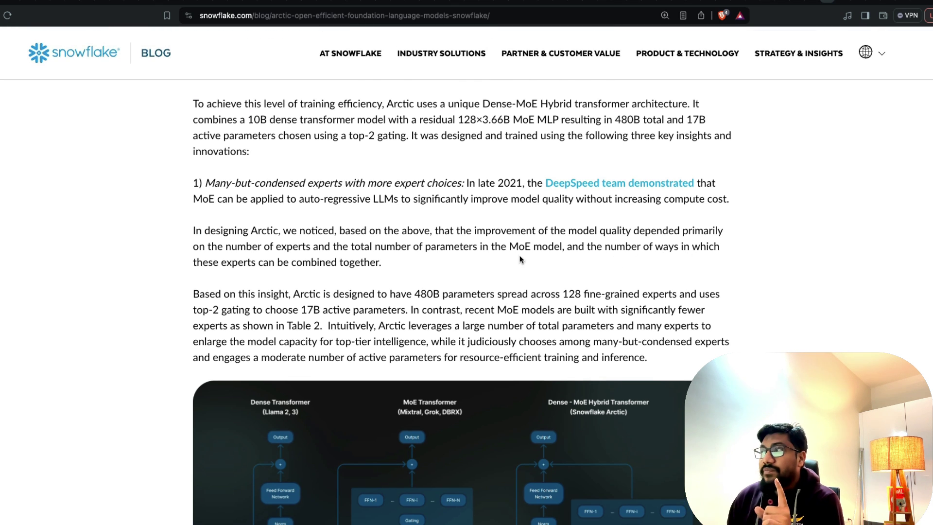
scroll(454, 250, up, 2)
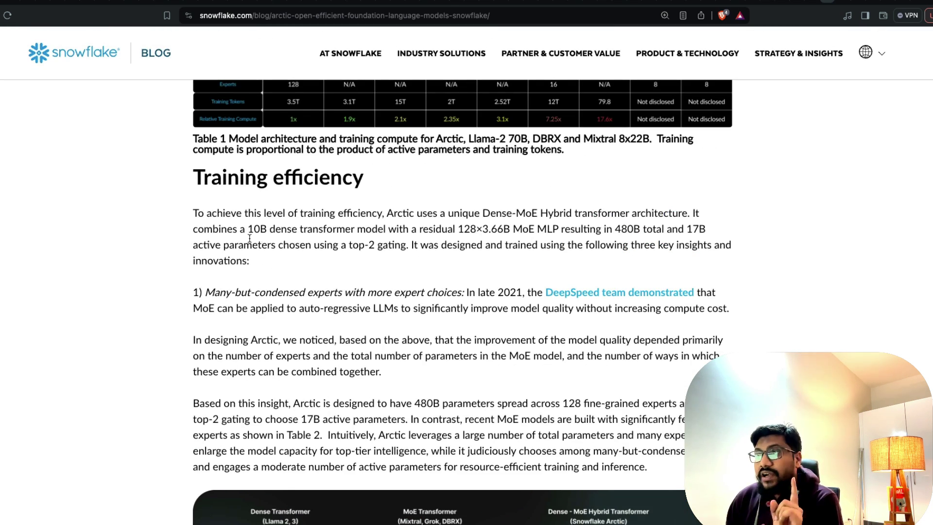
Highlight '10B dense transformer model', then '3.66B MoE MLP'.
drag(246, 229, 387, 229)
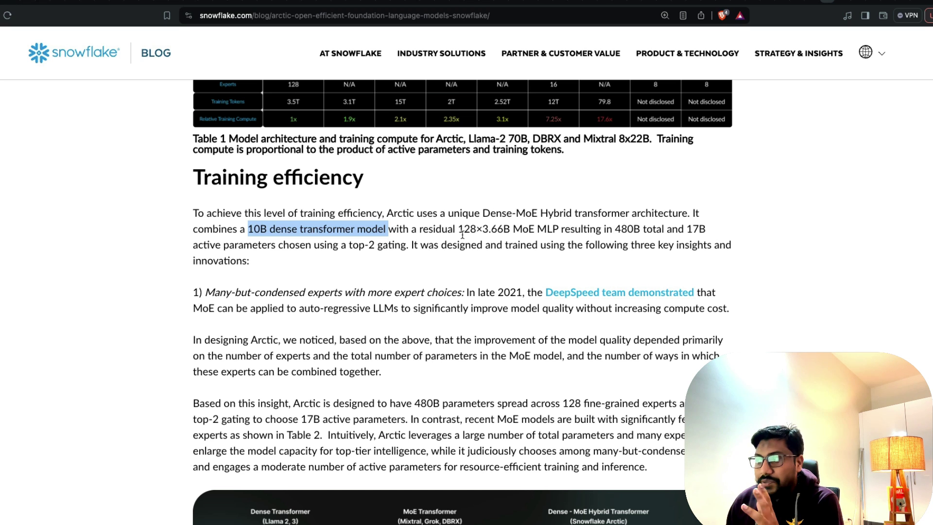
drag(483, 230, 544, 228)
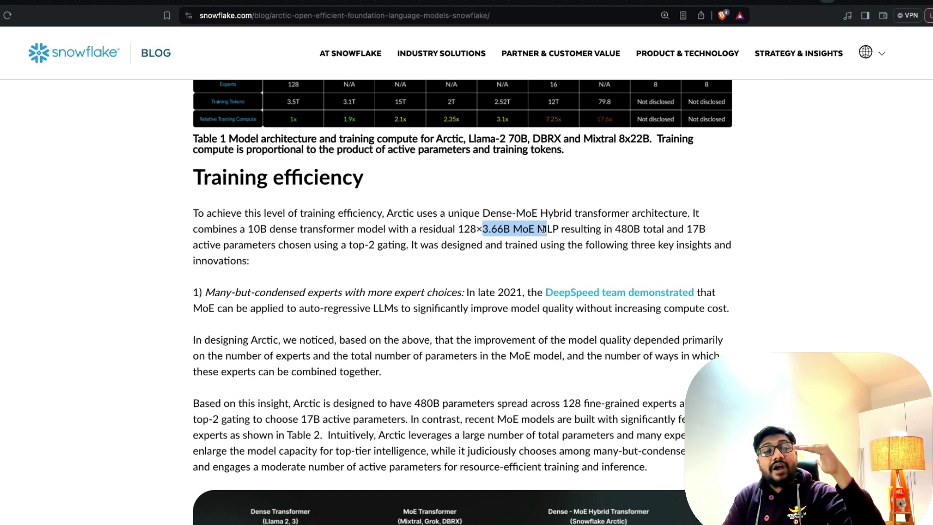
scroll(556, 216, down, 3)
scroll(481, 244, down, 2)
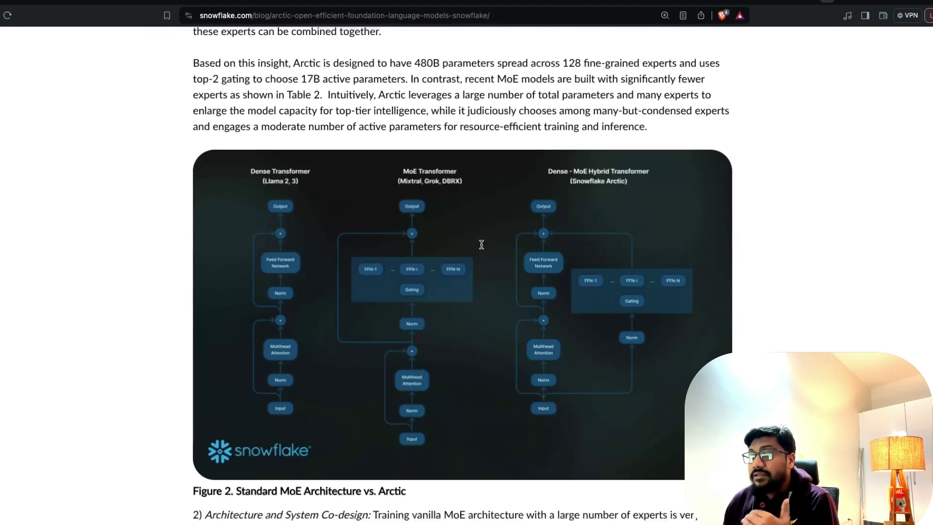
scroll(481, 246, down, 1)
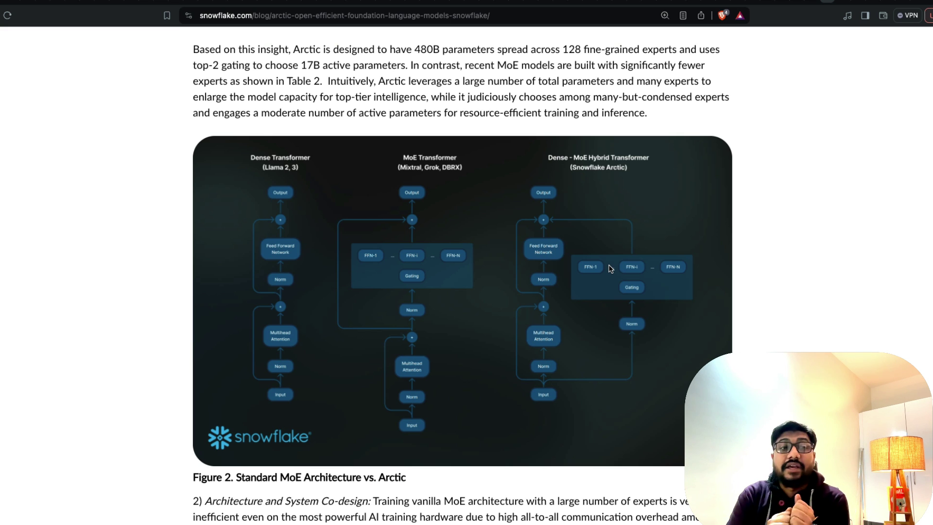
scroll(609, 268, up, 2)
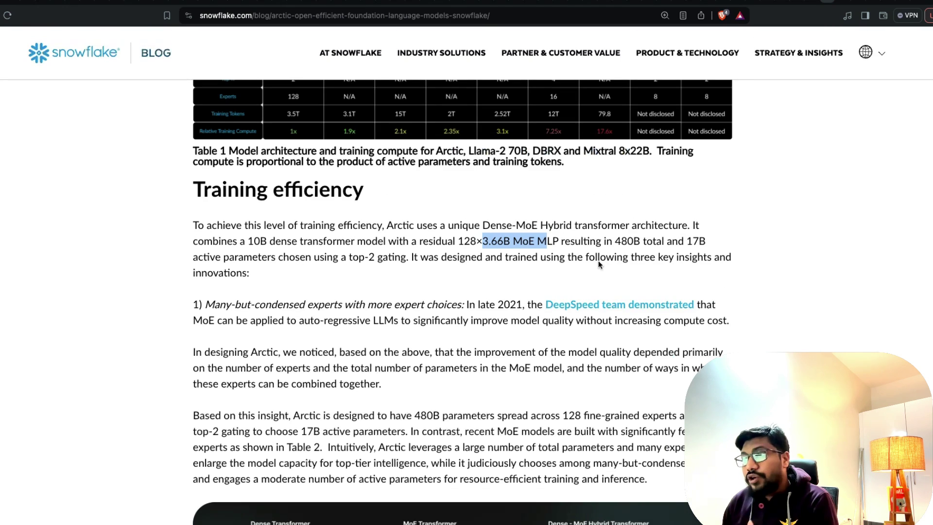
scroll(609, 268, up, 3)
Clear the text highlight in the Training efficiency paragraph.
click(373, 320)
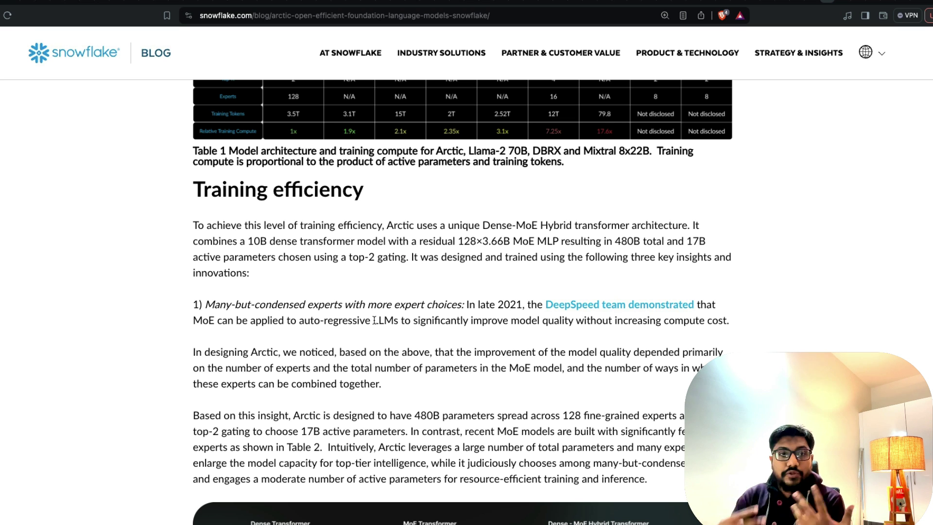
scroll(368, 288, down, 1)
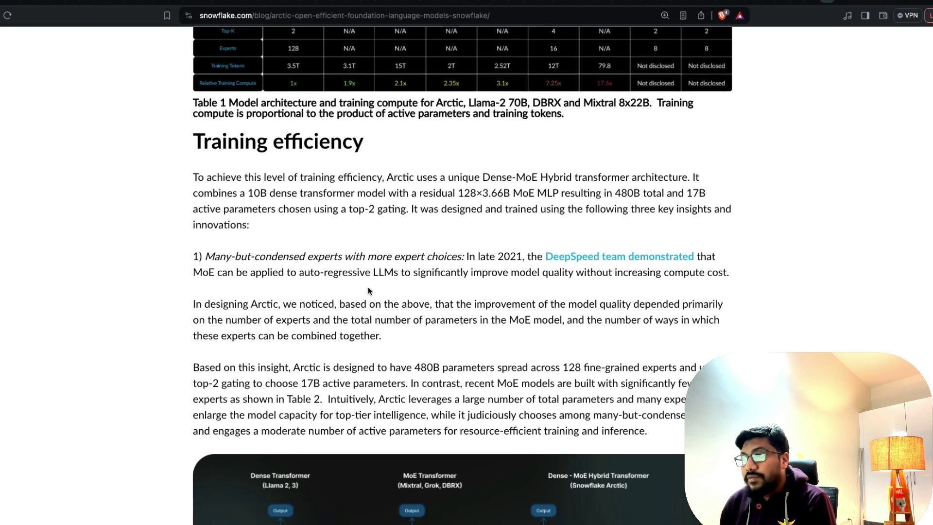
scroll(368, 290, down, 5)
scroll(369, 288, down, 2)
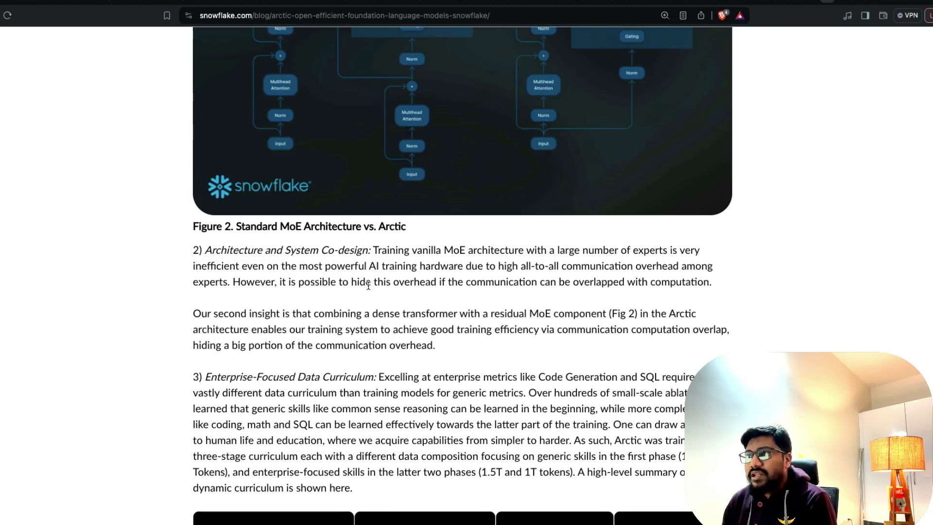
scroll(368, 284, up, 7)
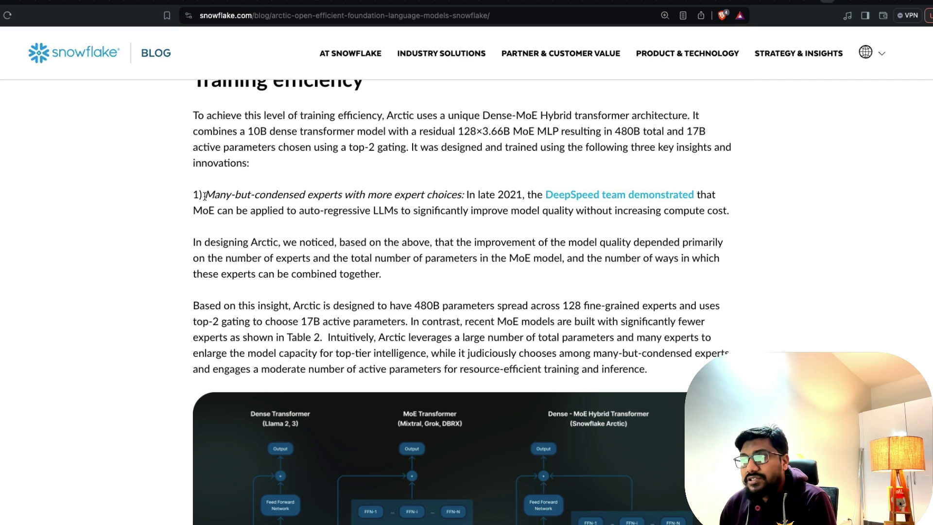
Highlight, then deselect, 'Many-but-condensed experts with more expert choices'.
drag(205, 194, 467, 194)
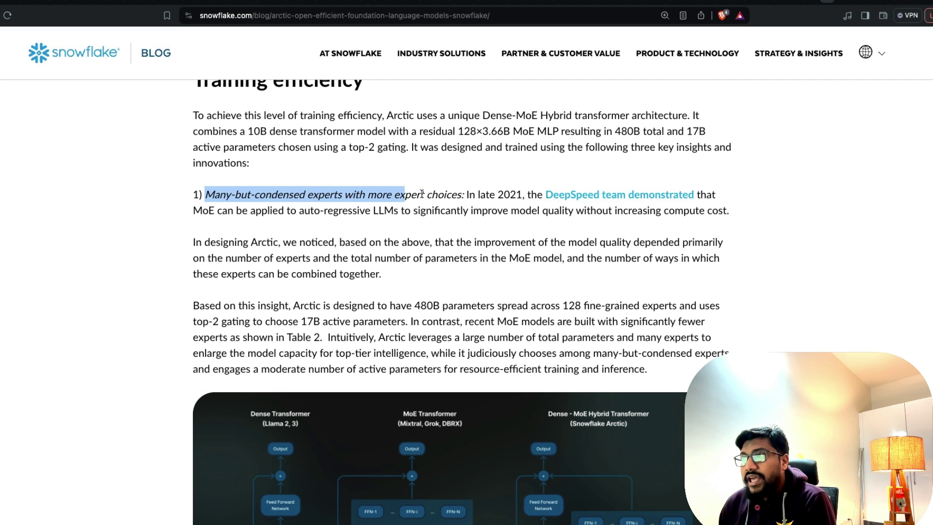
click(467, 195)
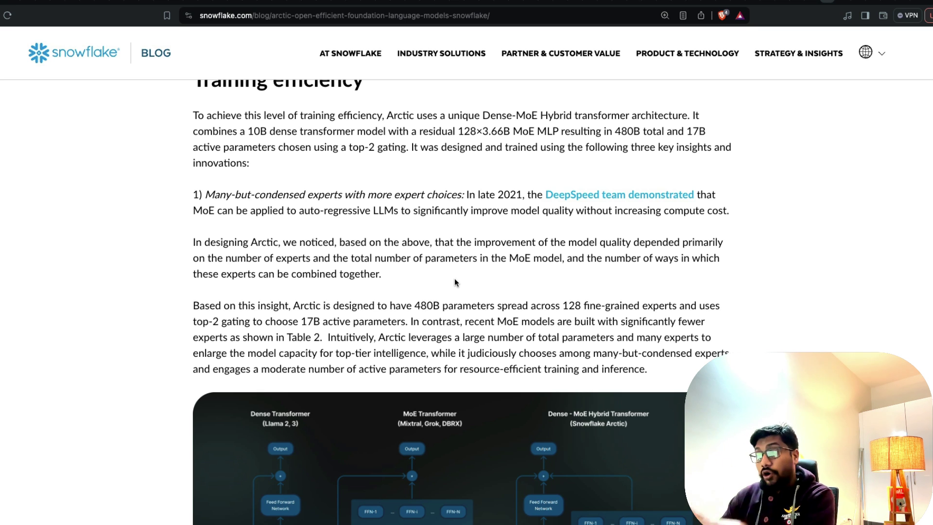
scroll(454, 282, down, 3)
scroll(455, 281, down, 3)
scroll(454, 282, down, 3)
scroll(453, 282, down, 3)
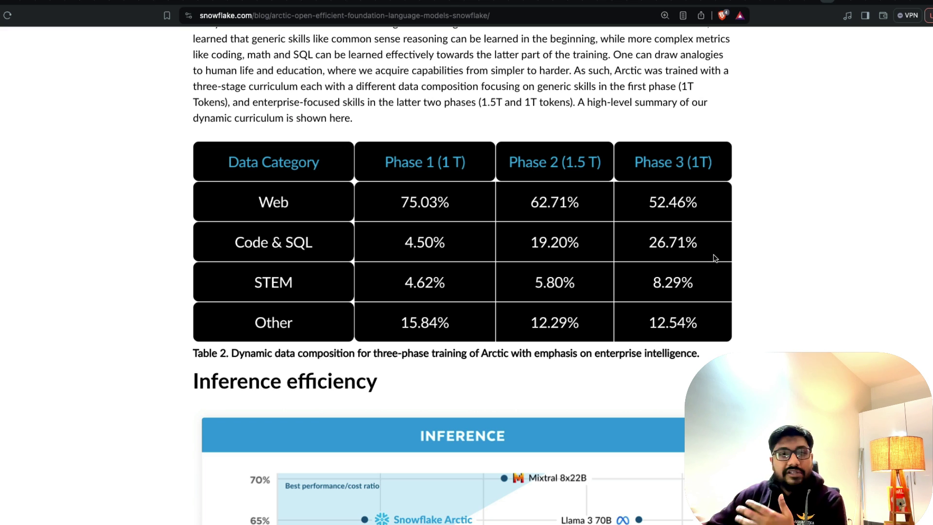
scroll(715, 258, down, 3)
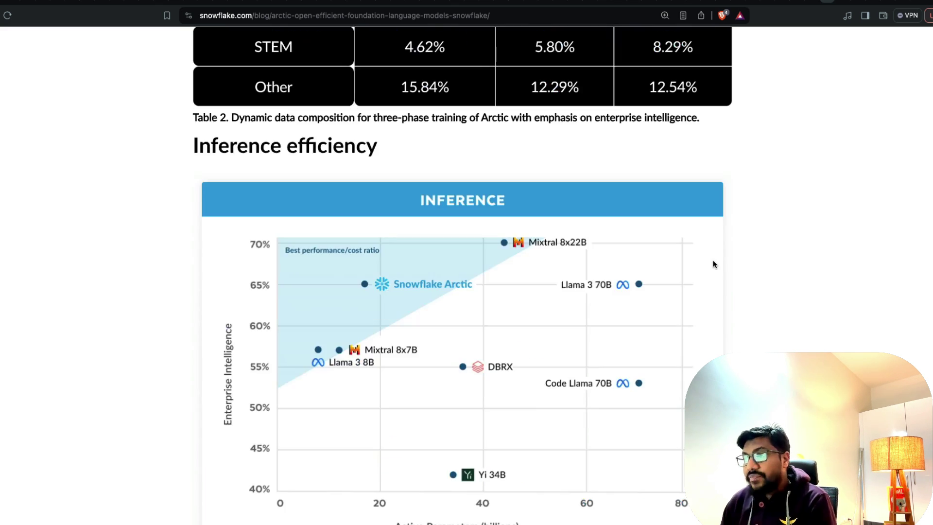
scroll(714, 263, up, 10)
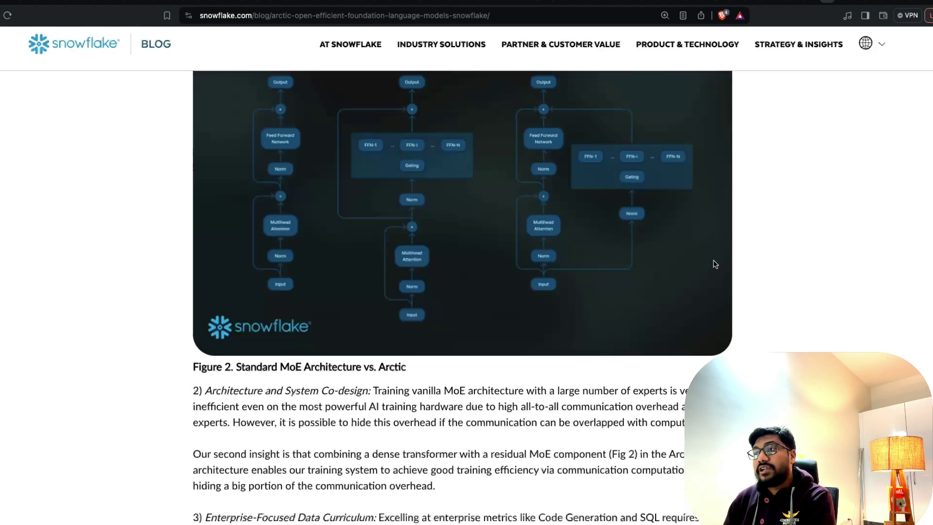
scroll(714, 264, down, 3)
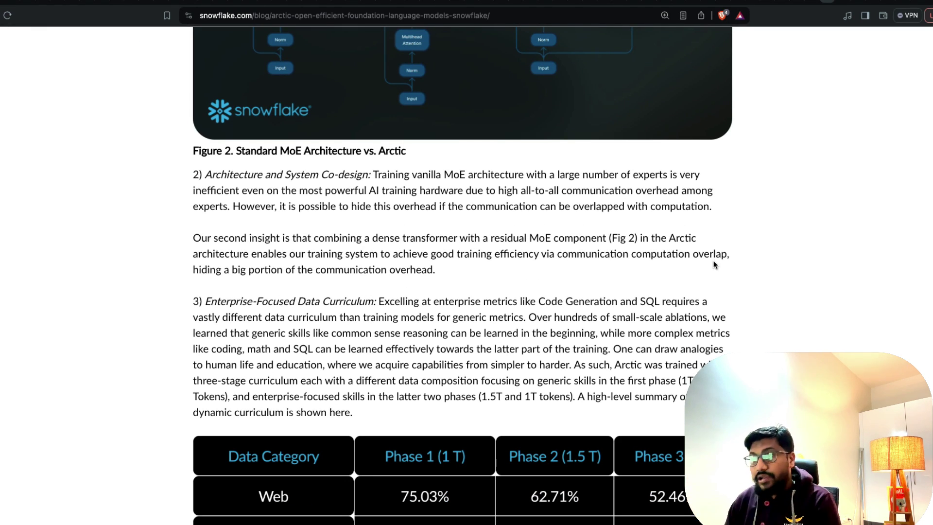
scroll(714, 265, down, 3)
scroll(721, 263, down, 3)
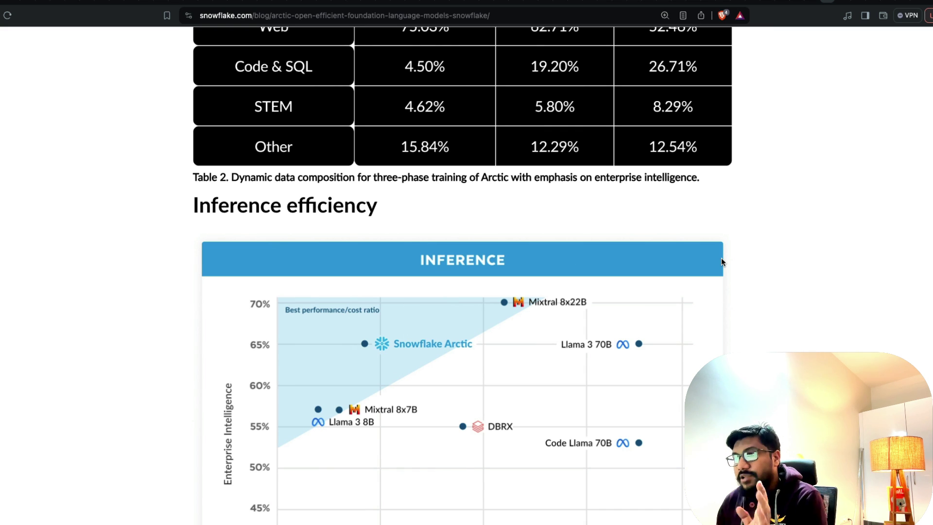
scroll(509, 252, down, 1)
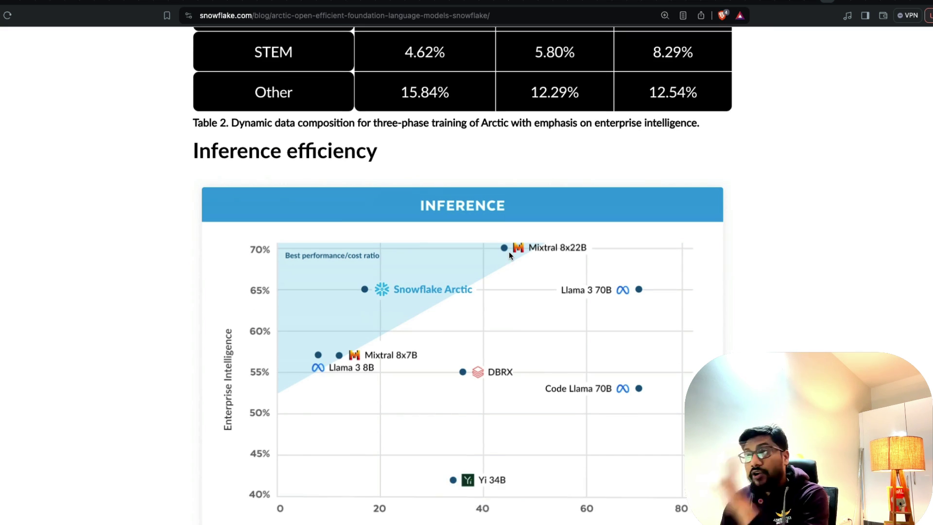
scroll(509, 252, down, 3)
scroll(508, 252, down, 5)
scroll(508, 252, down, 4)
scroll(510, 252, down, 3)
scroll(510, 252, down, 2)
scroll(510, 251, down, 3)
scroll(510, 252, down, 2)
scroll(510, 254, down, 4)
scroll(509, 254, down, 5)
scroll(509, 254, down, 4)
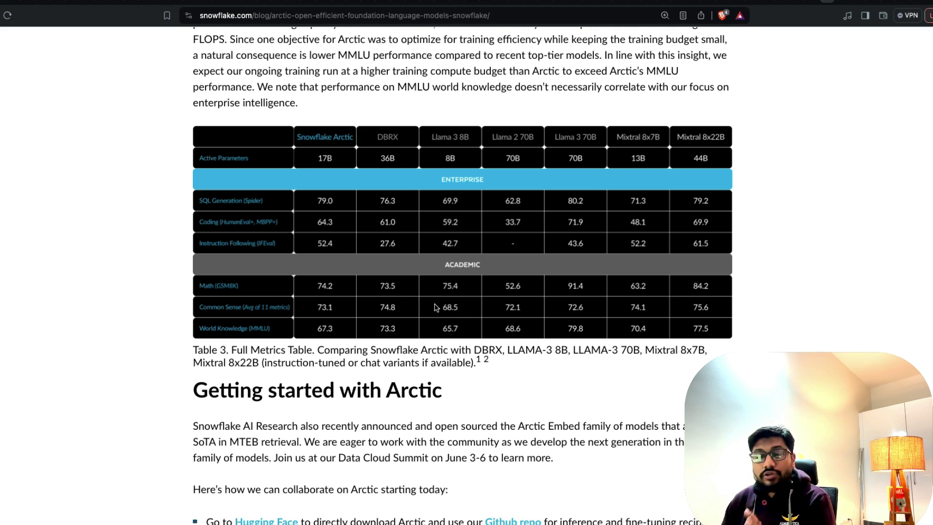
scroll(435, 306, down, 5)
scroll(436, 308, down, 3)
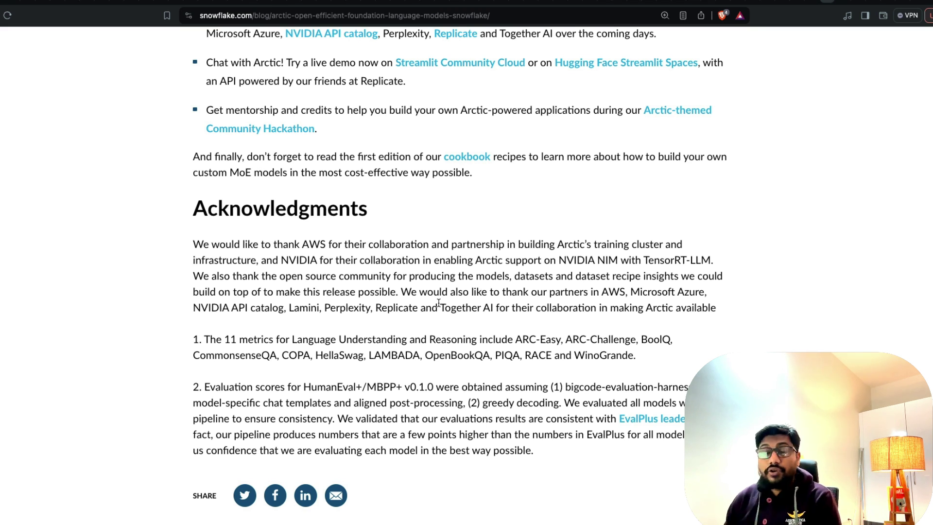
scroll(438, 303, down, 1)
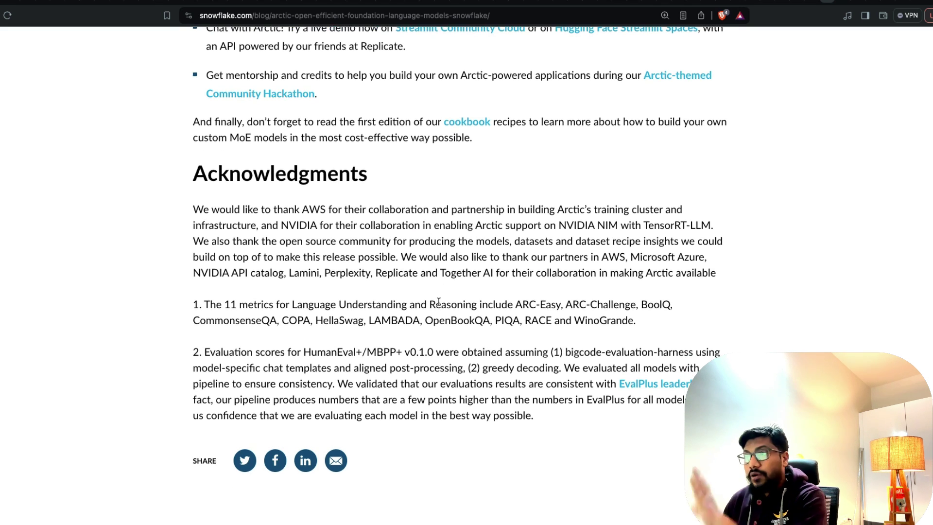
scroll(438, 305, up, 3)
scroll(438, 305, down, 1)
scroll(438, 303, down, 2)
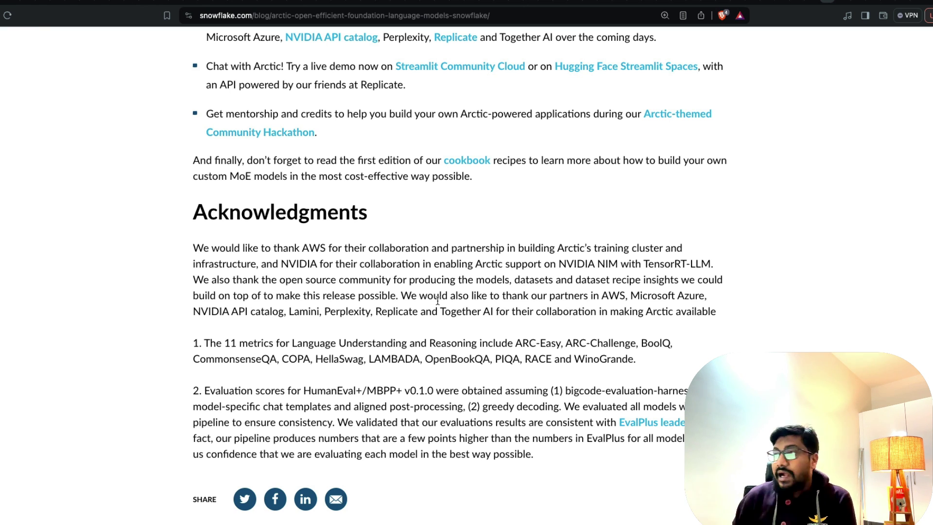
Select the Acknowledgments text from 'AWS' to 'NVIDIA', redoing the selection once.
drag(304, 253, 434, 286)
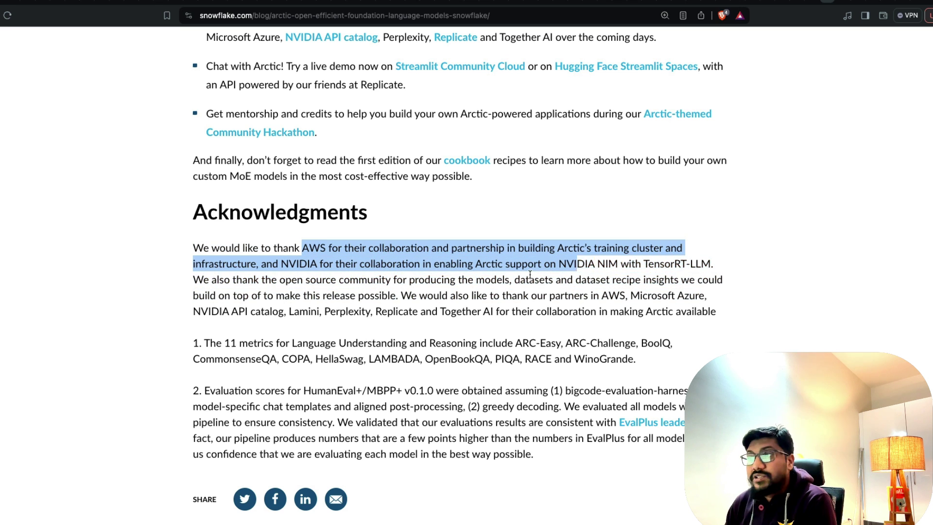
drag(434, 287, 315, 283)
click(316, 283)
drag(300, 248, 594, 260)
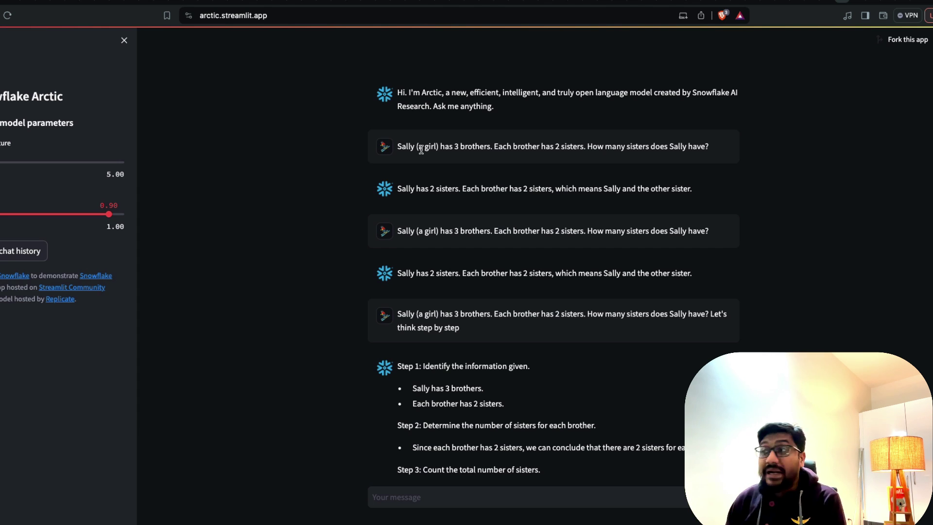
triple_click(421, 149)
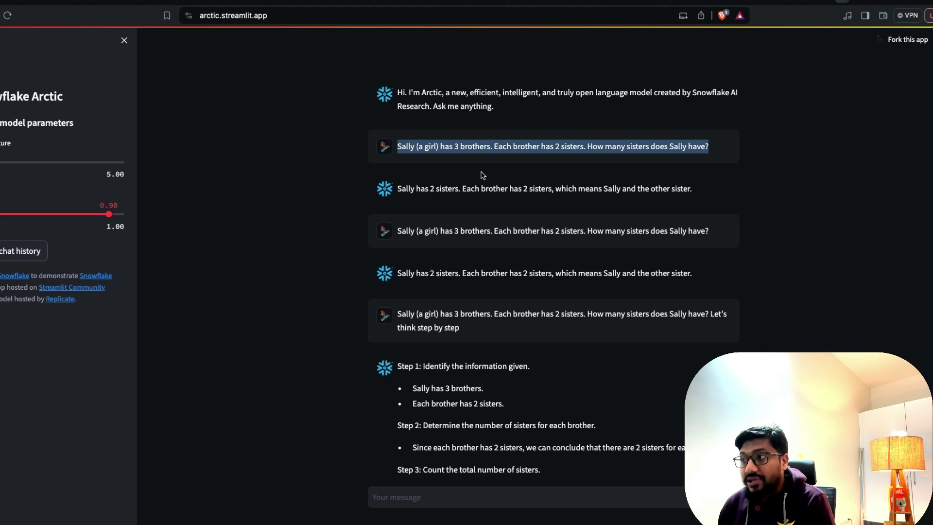
drag(396, 231, 739, 234)
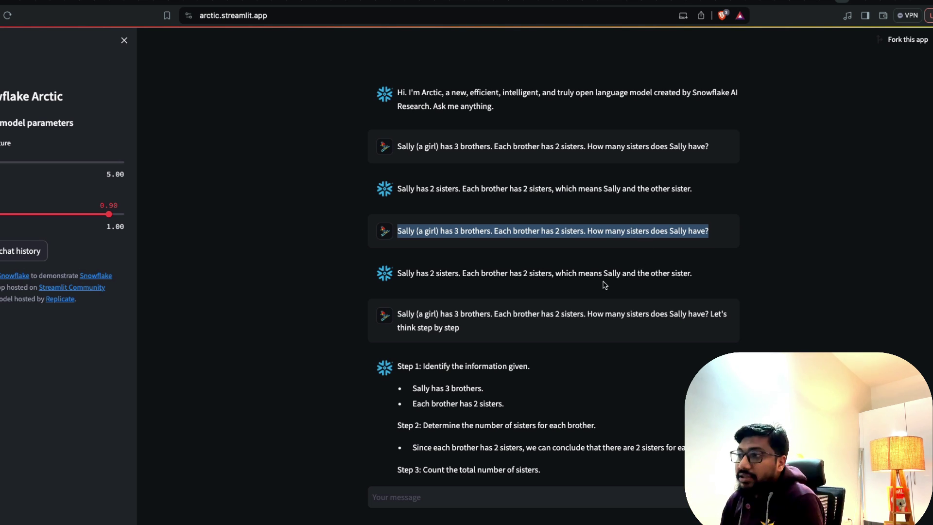
triple_click(464, 233)
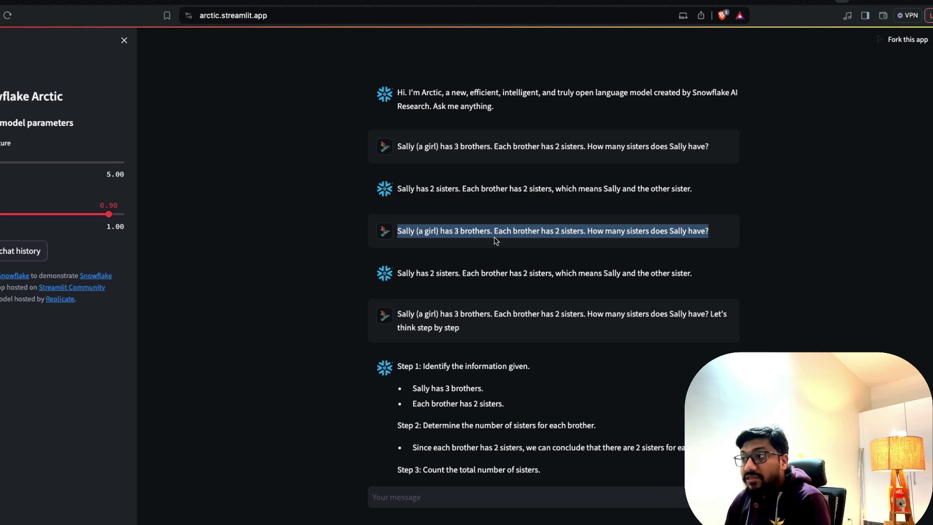
triple_click(555, 241)
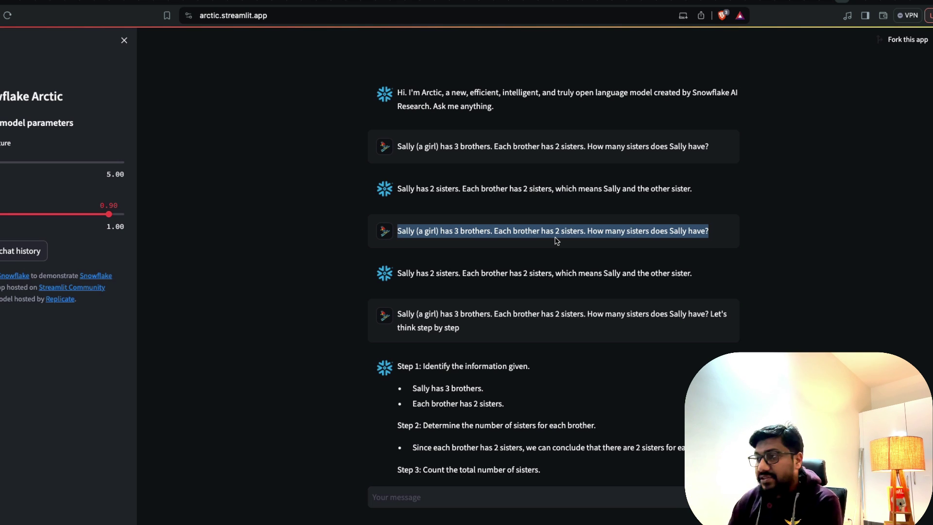
scroll(618, 235, down, 3)
scroll(493, 239, up, 3)
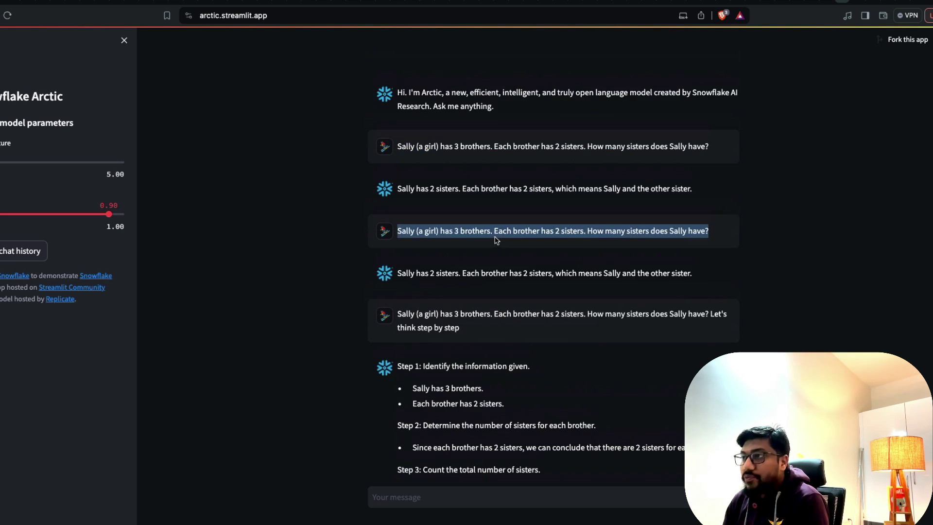
scroll(494, 240, down, 4)
scroll(495, 241, up, 3)
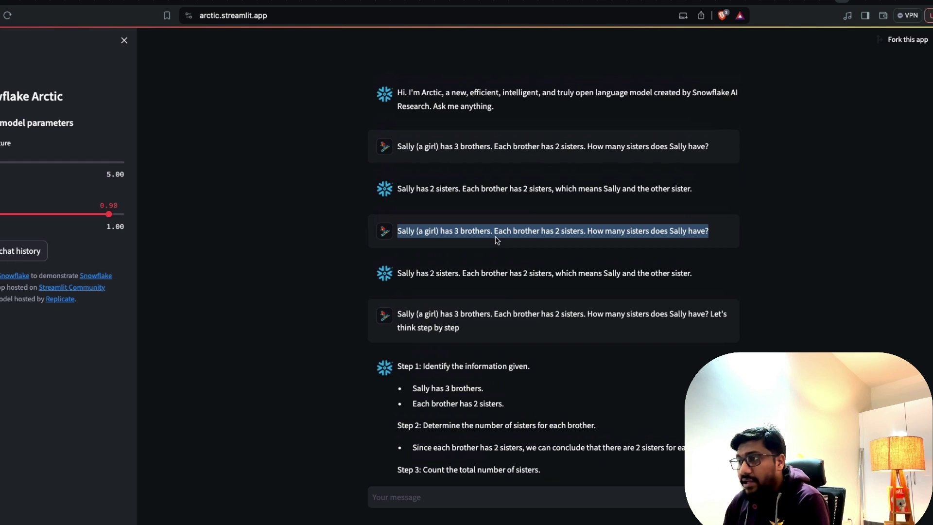
drag(460, 230, 484, 229)
triple_click(484, 228)
triple_click(481, 228)
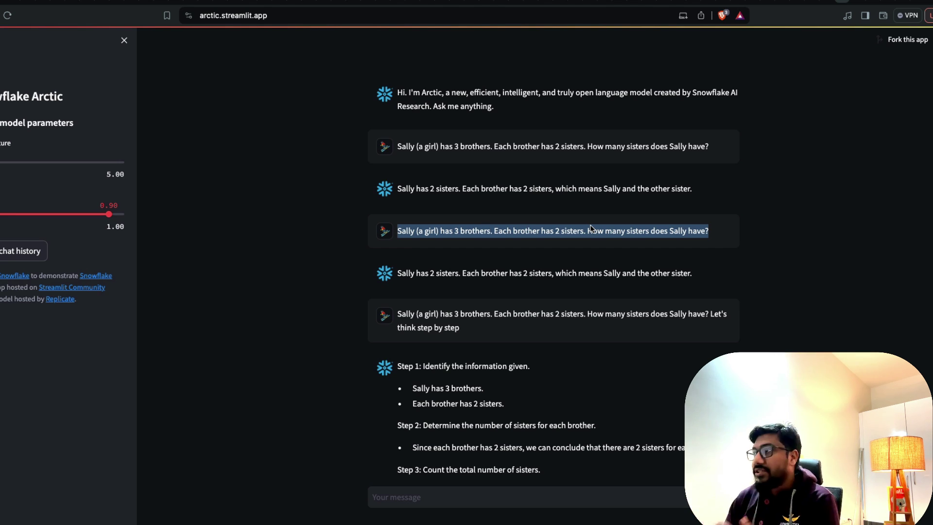
Back on the Arctic blog, highlight the 'enterprise intelligence' heading and the Fig 1 benchmark caption.
click(827, 3)
scroll(615, 240, up, 3)
scroll(614, 240, up, 10)
scroll(616, 237, up, 10)
scroll(615, 237, up, 15)
scroll(616, 236, down, 8)
scroll(616, 235, up, 4)
scroll(616, 236, up, 3)
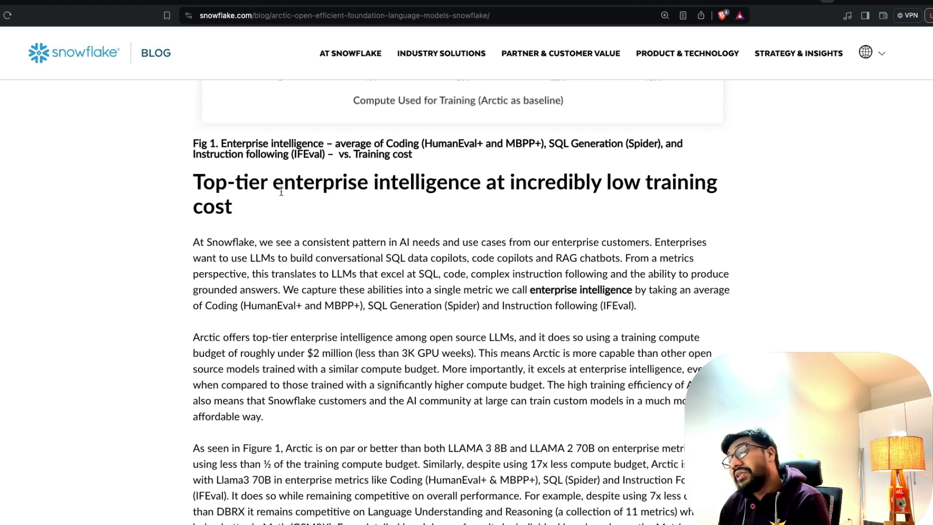
drag(272, 188, 482, 183)
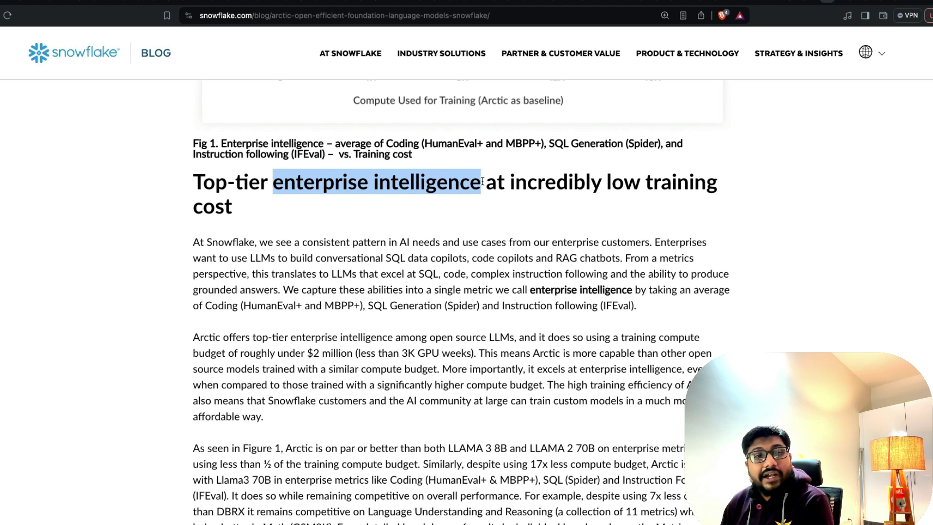
scroll(472, 241, up, 3)
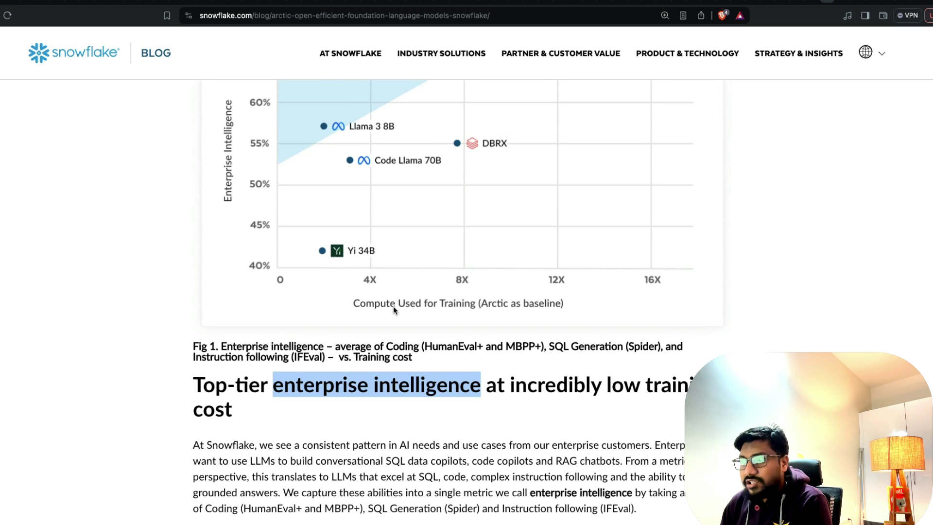
scroll(395, 306, down, 1)
drag(336, 288, 551, 290)
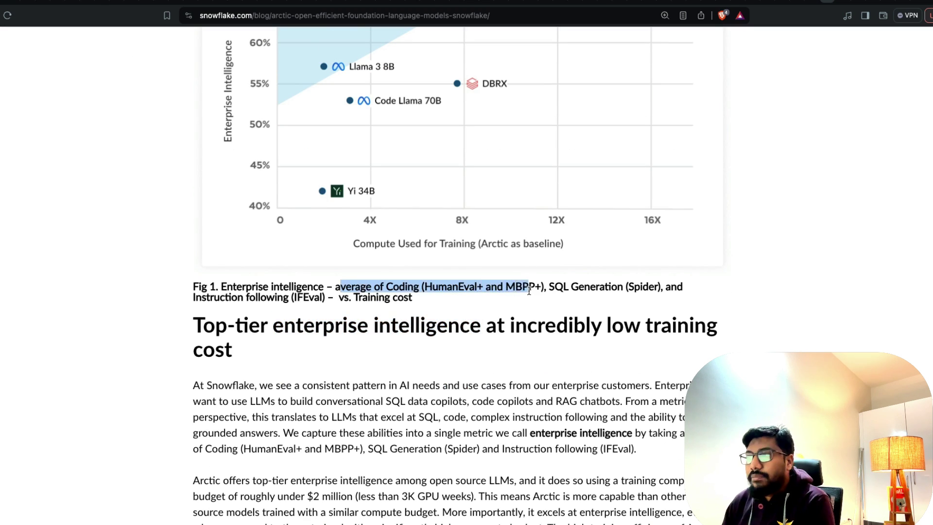
click(550, 291)
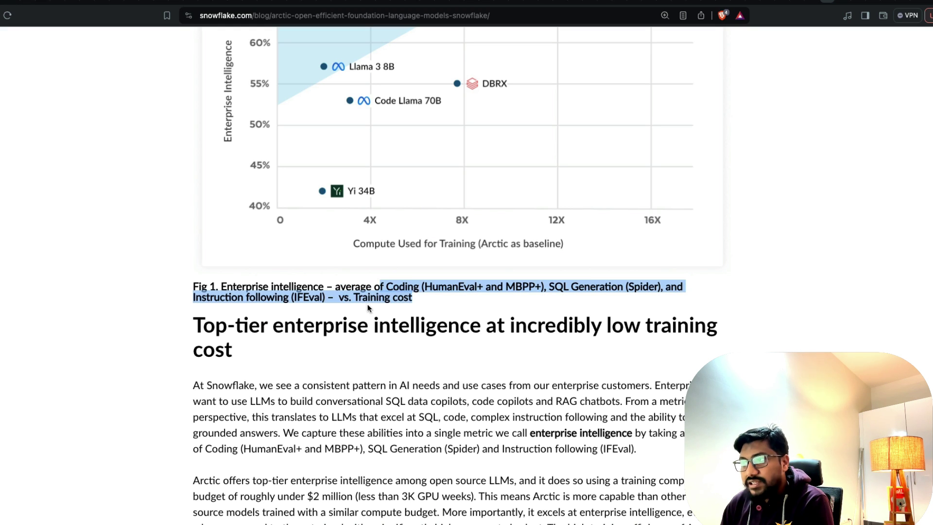
drag(380, 286, 332, 299)
click(332, 300)
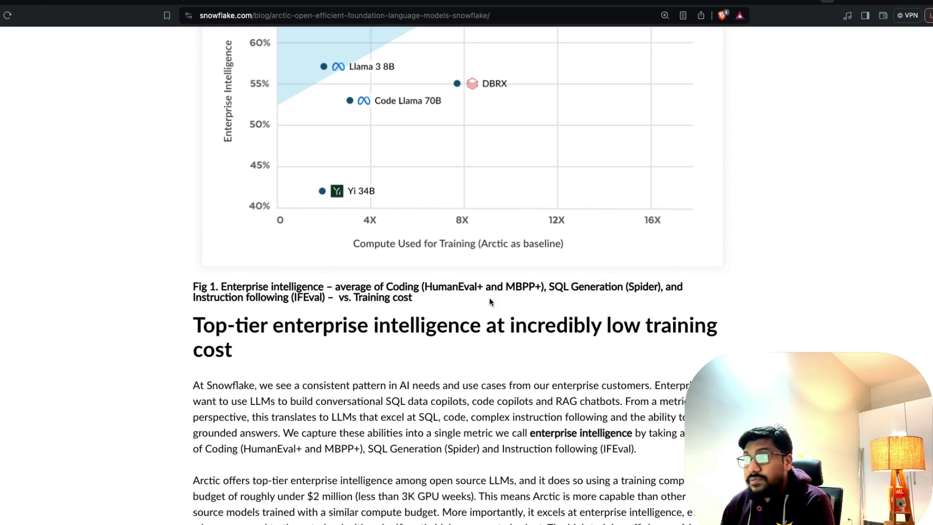
triple_click(445, 287)
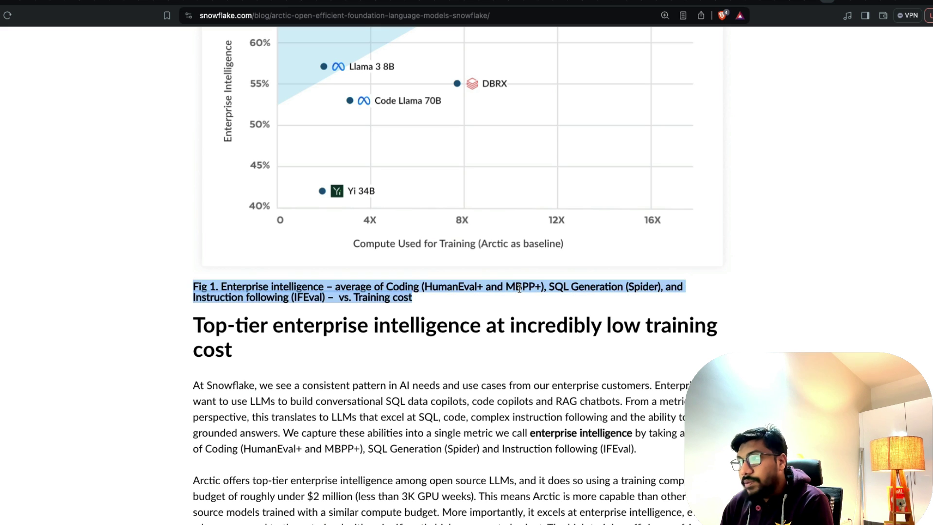
double_click(601, 291)
click(625, 290)
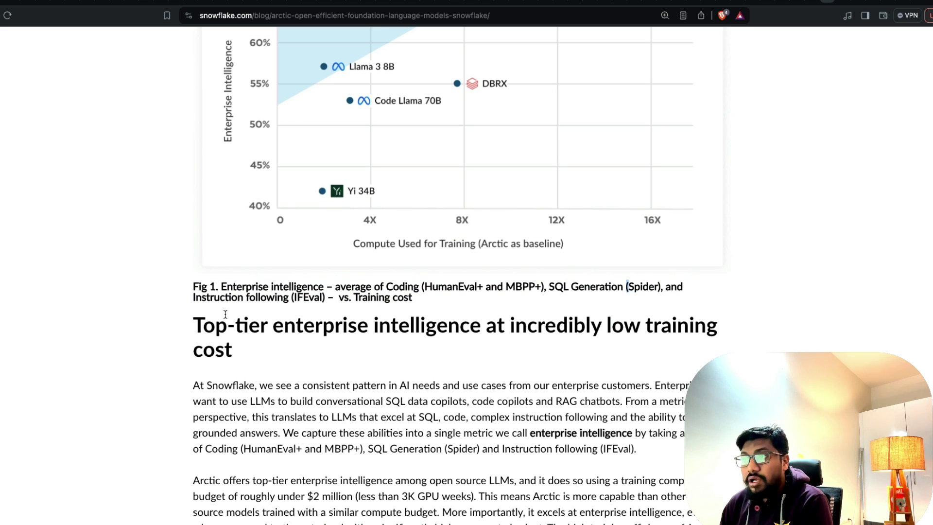
triple_click(318, 298)
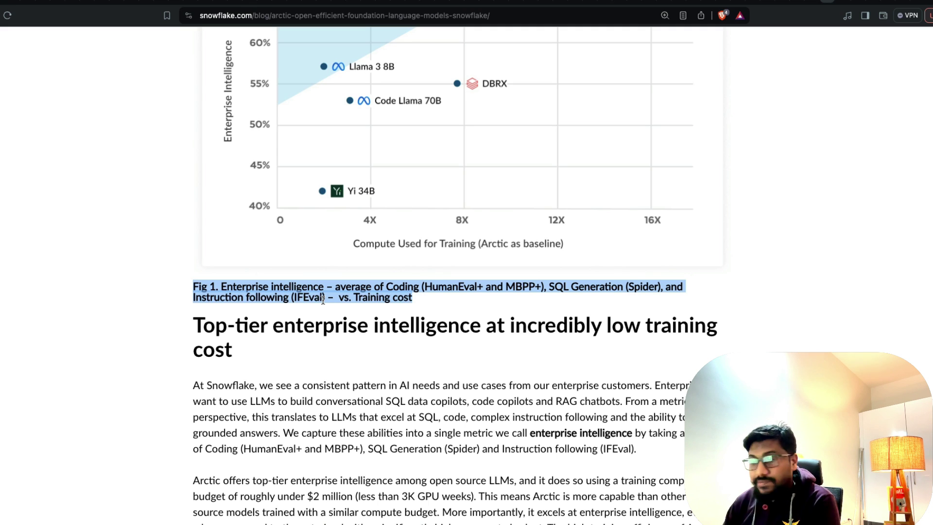
scroll(322, 299, up, 3)
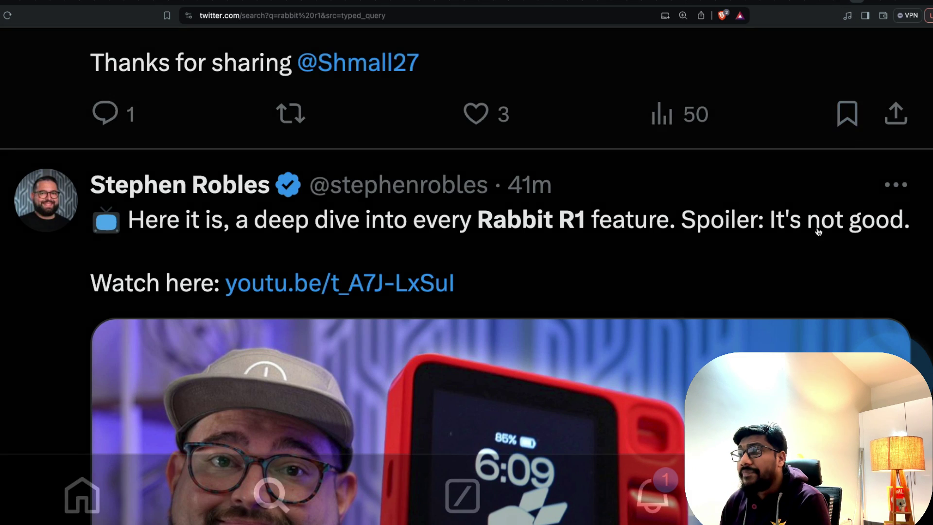
scroll(817, 232, up, 5)
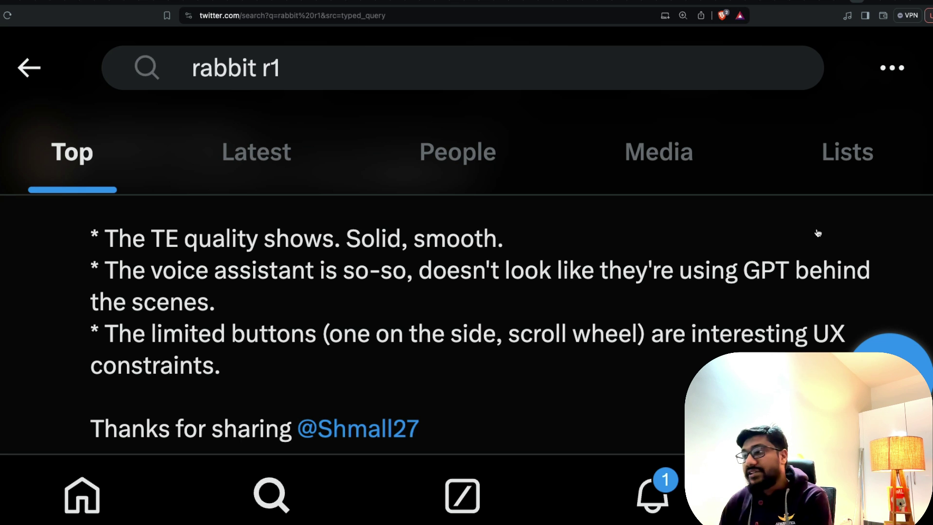
scroll(668, 212, up, 2)
scroll(668, 212, down, 3)
scroll(668, 212, down, 2)
scroll(667, 212, down, 2)
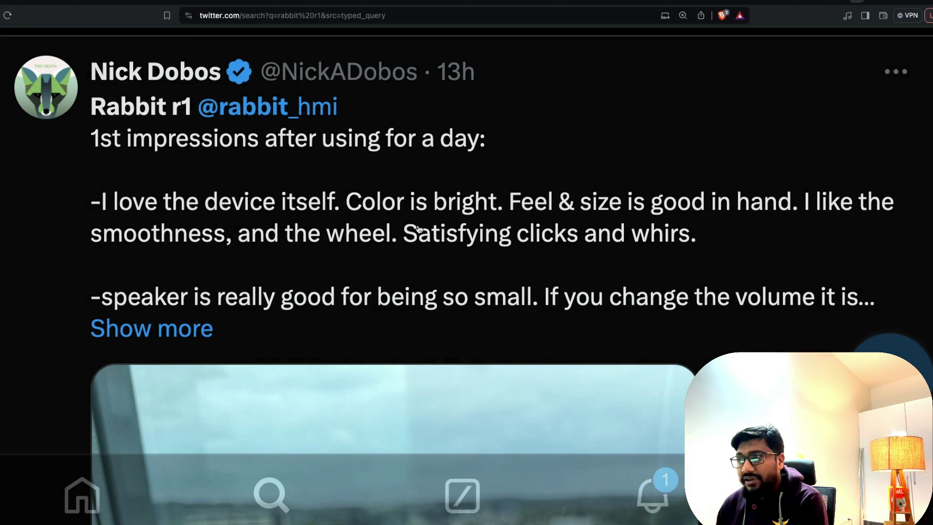
Open the Rabbit r1 first-impressions tweet and highlight its 'at maybe a gpt-3.5' remark.
click(438, 223)
scroll(438, 219, down, 3)
scroll(438, 220, down, 3)
scroll(437, 220, down, 4)
scroll(437, 217, down, 4)
scroll(438, 217, down, 3)
scroll(437, 219, down, 3)
scroll(438, 221, down, 2)
scroll(437, 220, up, 3)
scroll(286, 229, up, 3)
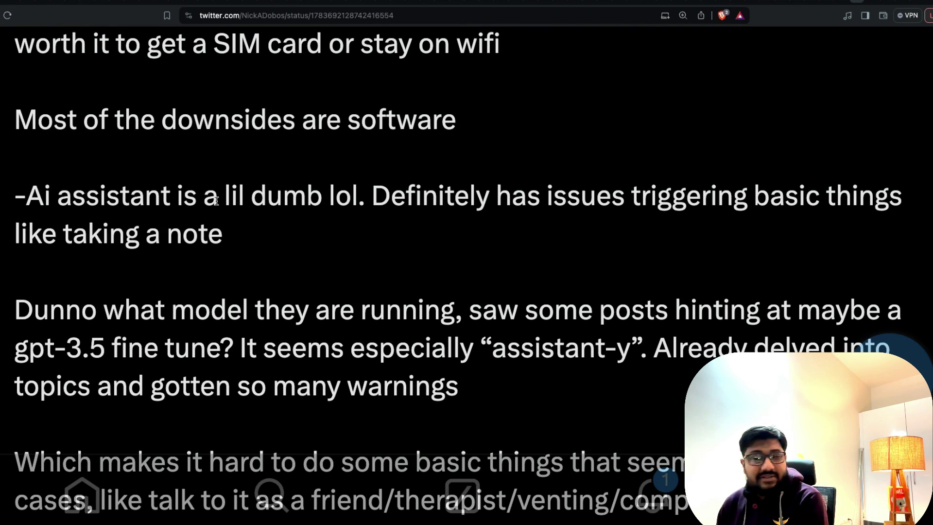
drag(199, 201, 353, 201)
click(412, 210)
scroll(412, 210, down, 3)
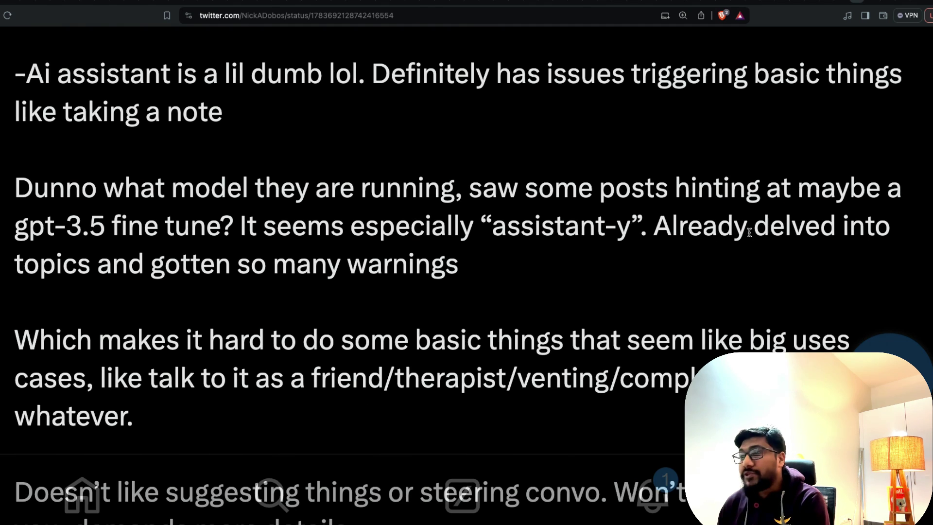
drag(105, 228, 759, 204)
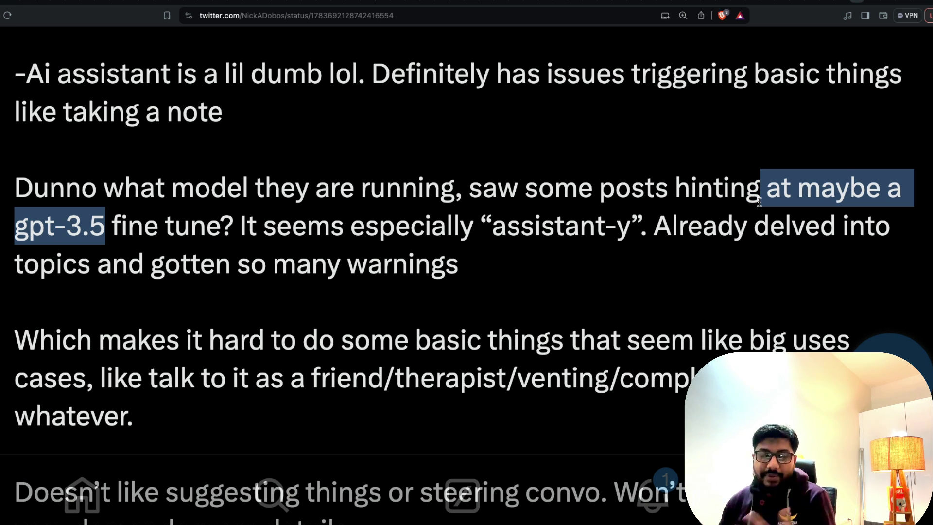
scroll(668, 228, down, 1)
scroll(668, 229, down, 3)
scroll(668, 228, down, 4)
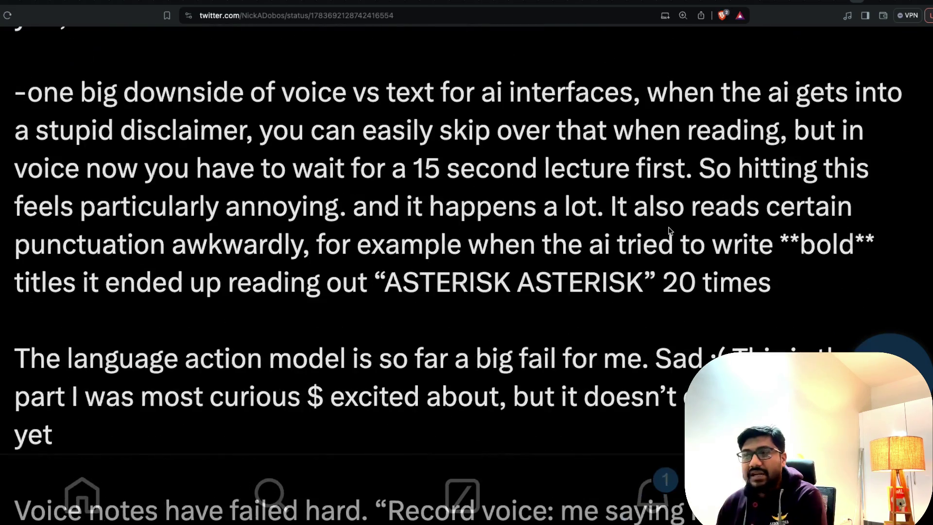
scroll(669, 228, down, 1)
scroll(669, 227, up, 10)
scroll(669, 227, up, 3)
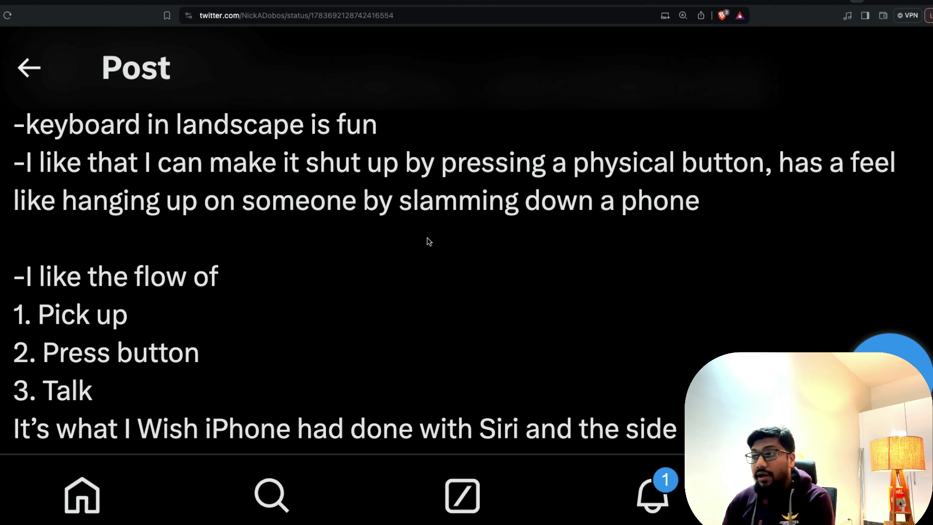
Go back to the 'rabbit r1' search results, then switch to the GitHub 404 tab.
key(alt+Left)
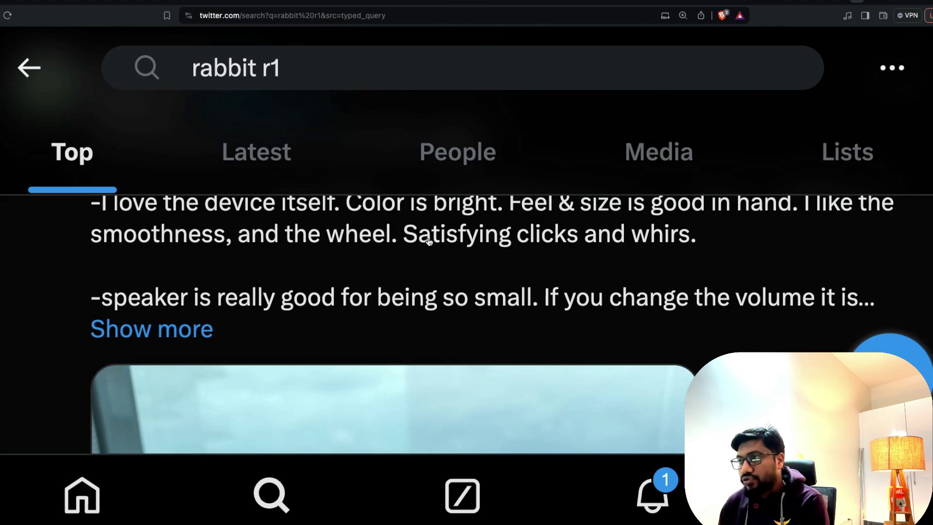
scroll(428, 241, down, 5)
scroll(430, 244, down, 5)
scroll(440, 254, down, 5)
scroll(439, 254, down, 5)
scroll(440, 254, down, 10)
scroll(439, 254, up, 10)
scroll(439, 253, down, 2)
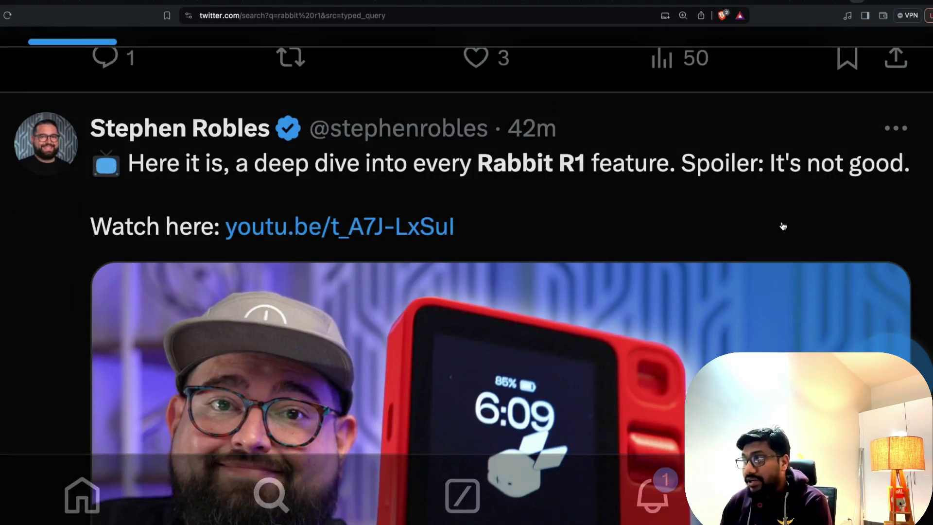
scroll(733, 221, down, 5)
scroll(630, 219, down, 7)
scroll(630, 220, down, 5)
scroll(631, 220, down, 3)
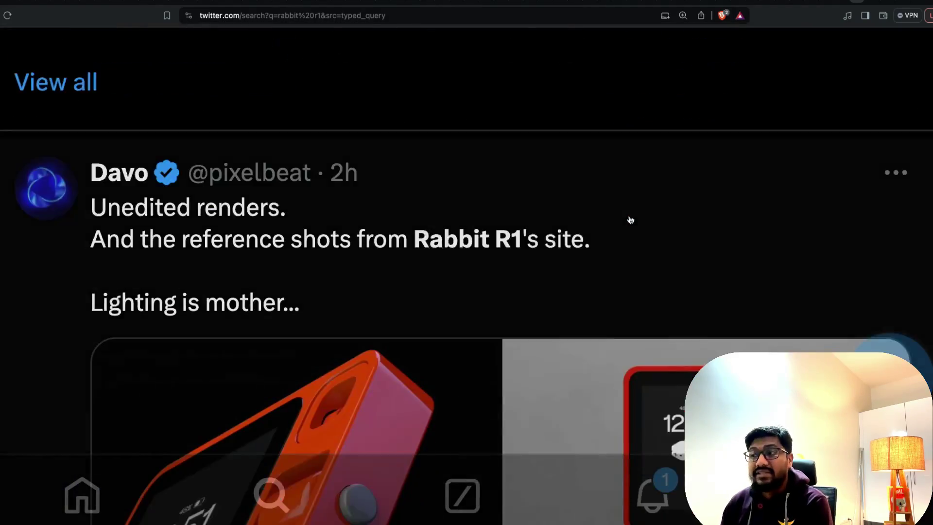
scroll(630, 219, down, 3)
scroll(630, 220, down, 5)
scroll(631, 220, down, 3)
scroll(630, 219, up, 4)
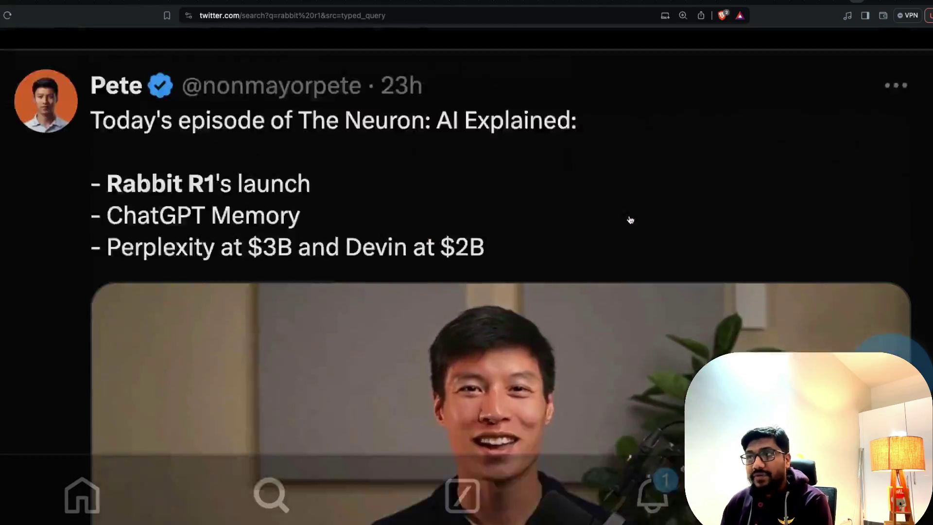
scroll(631, 219, up, 3)
scroll(630, 219, down, 1)
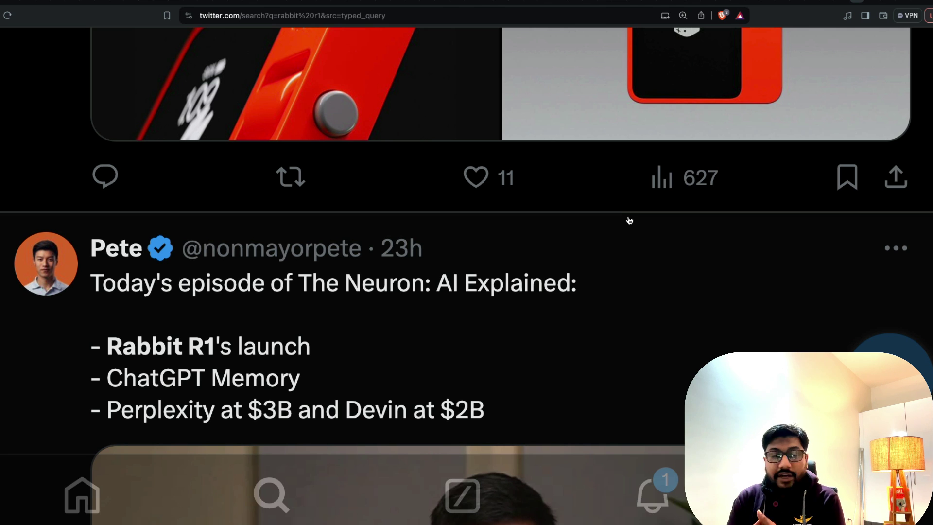
click(877, 7)
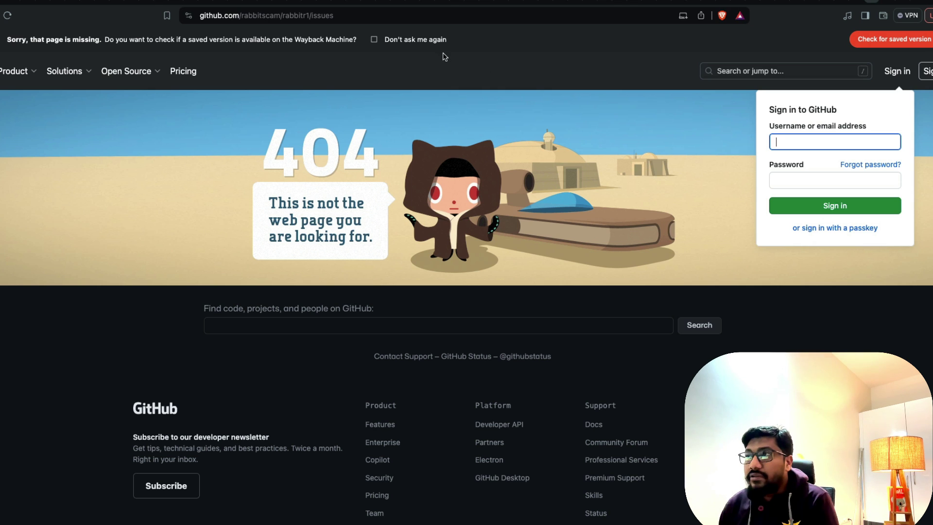
Check 'rabbitscam' and 'rabbitr1' in the URL, then search 'microsoft playwright' and open playwright.dev.
double_click(266, 18)
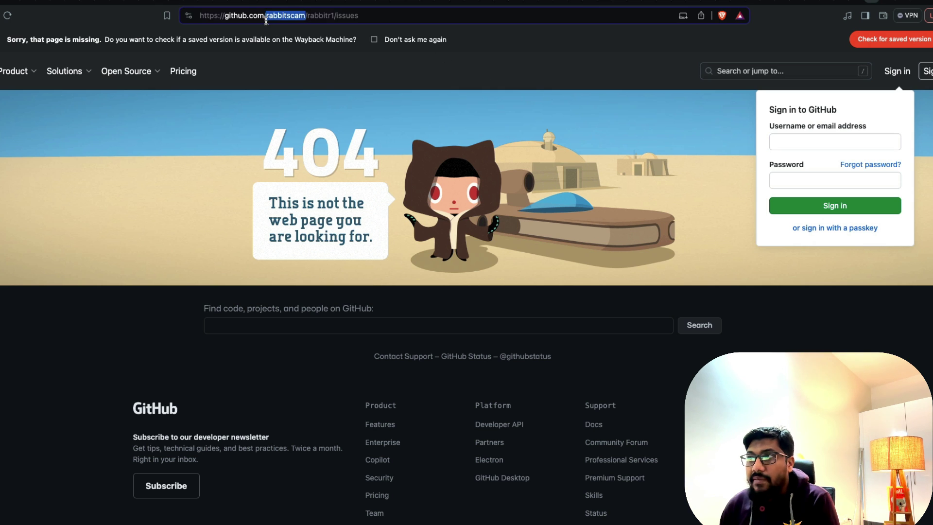
double_click(321, 16)
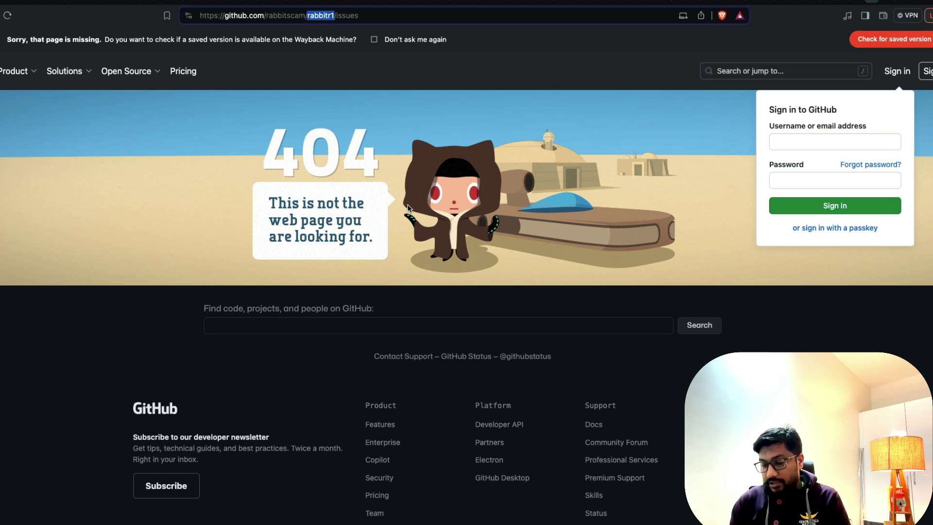
key(ctrl+t)
text(microsoft playwright)
key(Return)
click(219, 218)
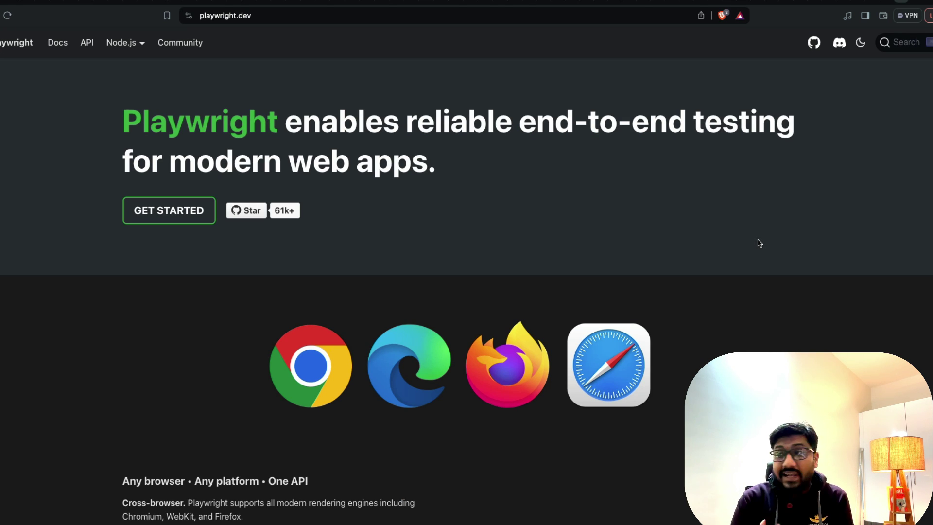
scroll(758, 242, down, 2)
scroll(661, 226, down, 8)
scroll(662, 228, up, 10)
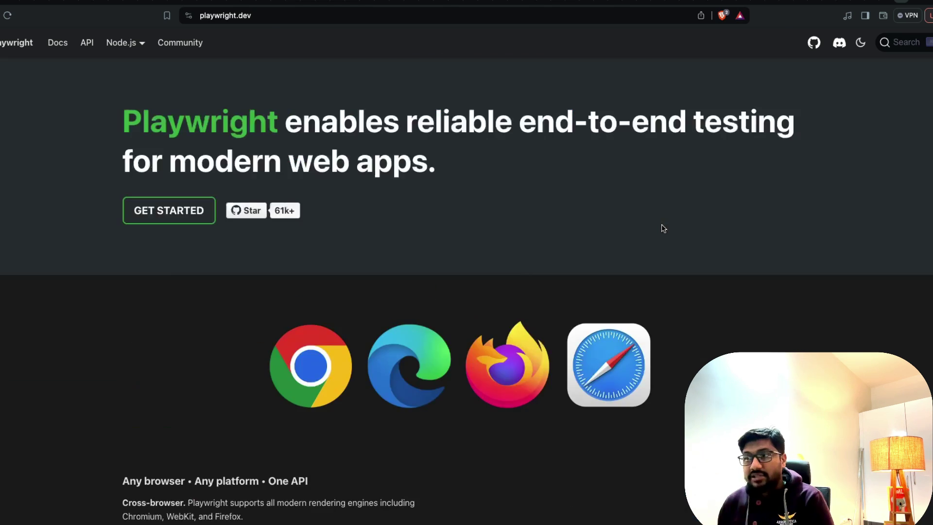
scroll(662, 227, down, 10)
scroll(662, 228, up, 10)
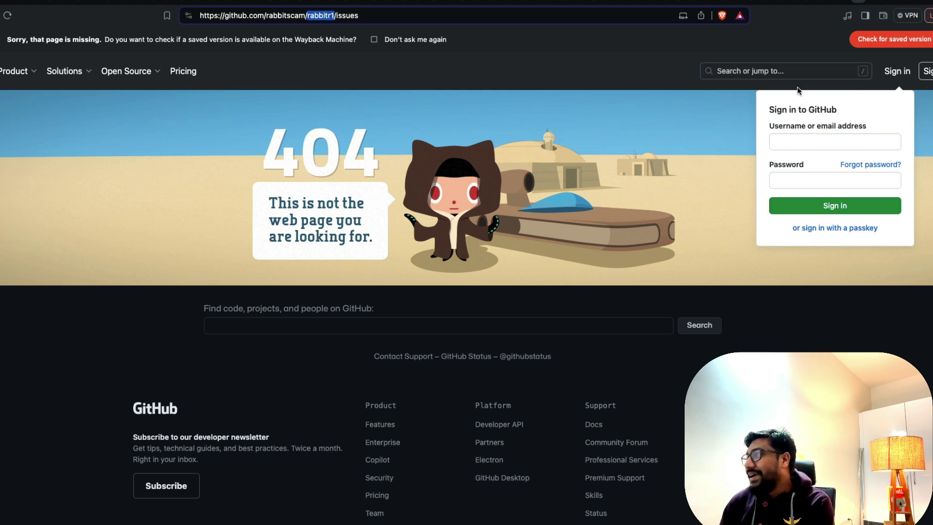
click(872, 4)
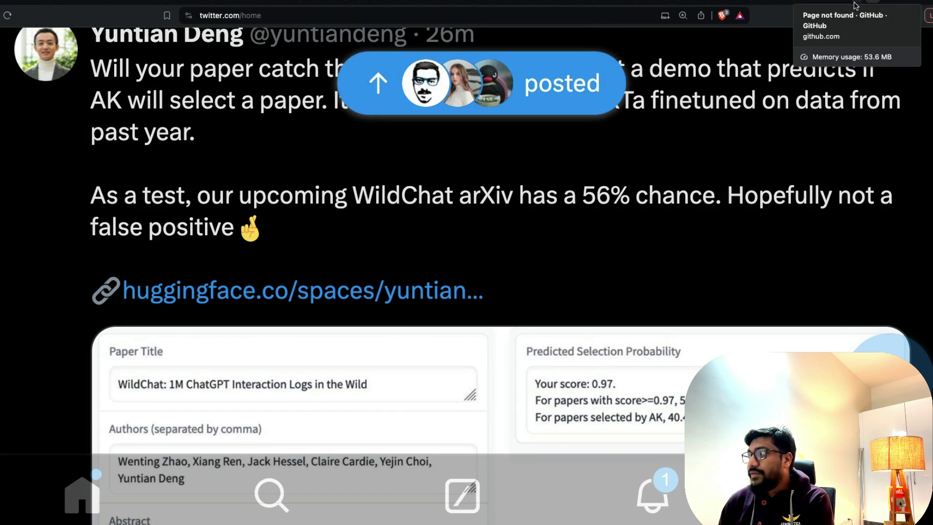
click(855, 6)
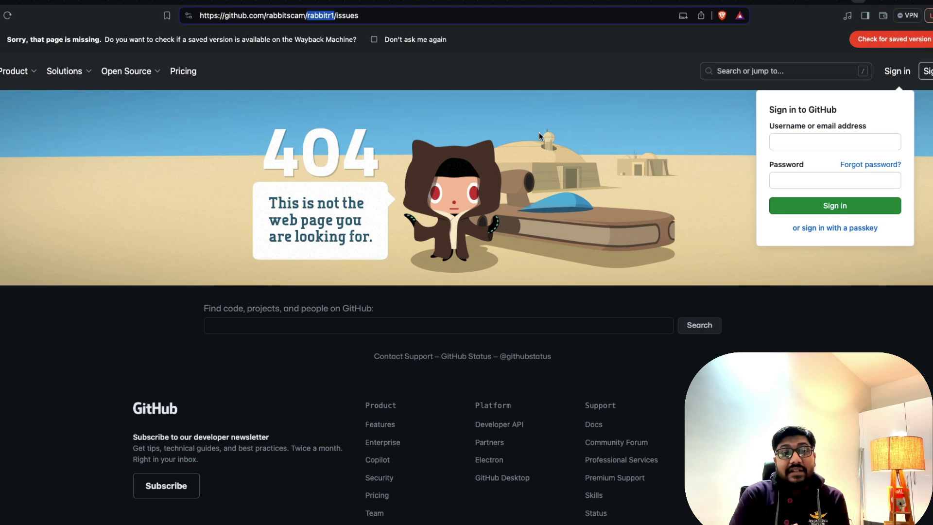